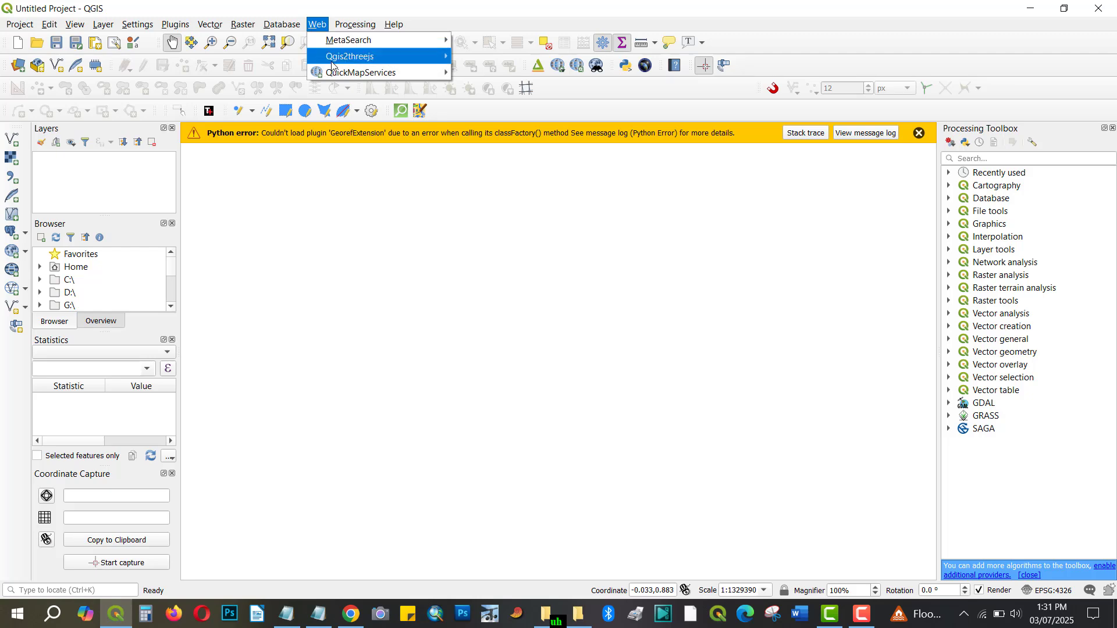
Step: Add the Google Satellite basemap from QuickMapServices to the project
mouse_move(355, 73)
mouse_move(472, 149)
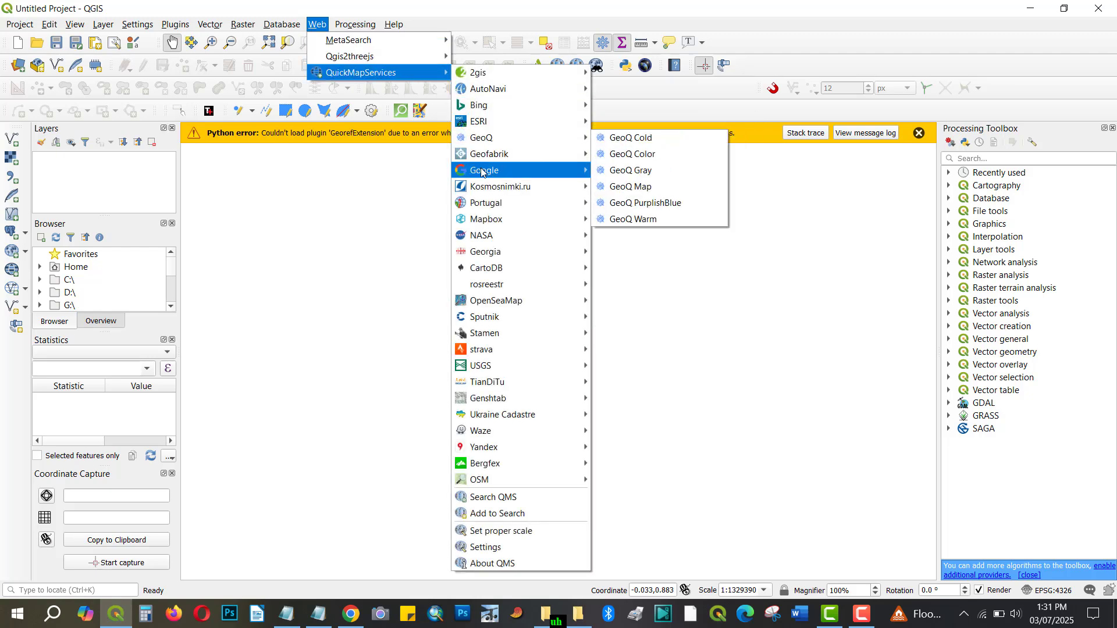
mouse_move(524, 170)
left_click(662, 219)
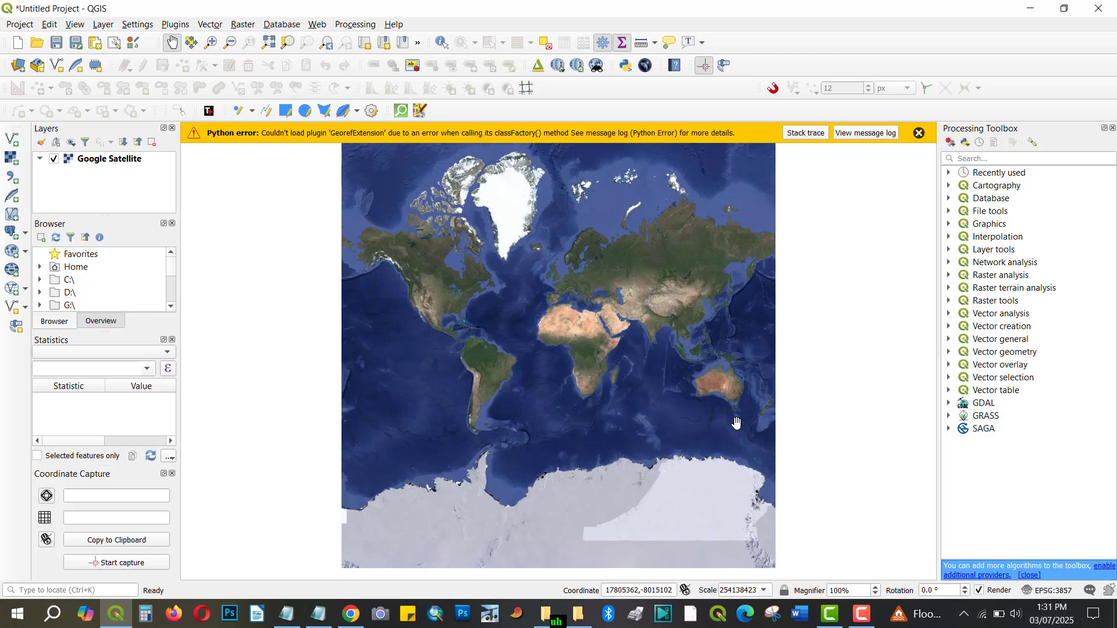
Step: Set the project coordinate reference system to WGS 84 / UTM zone 51N (EPSG:32651)
left_click(1059, 591)
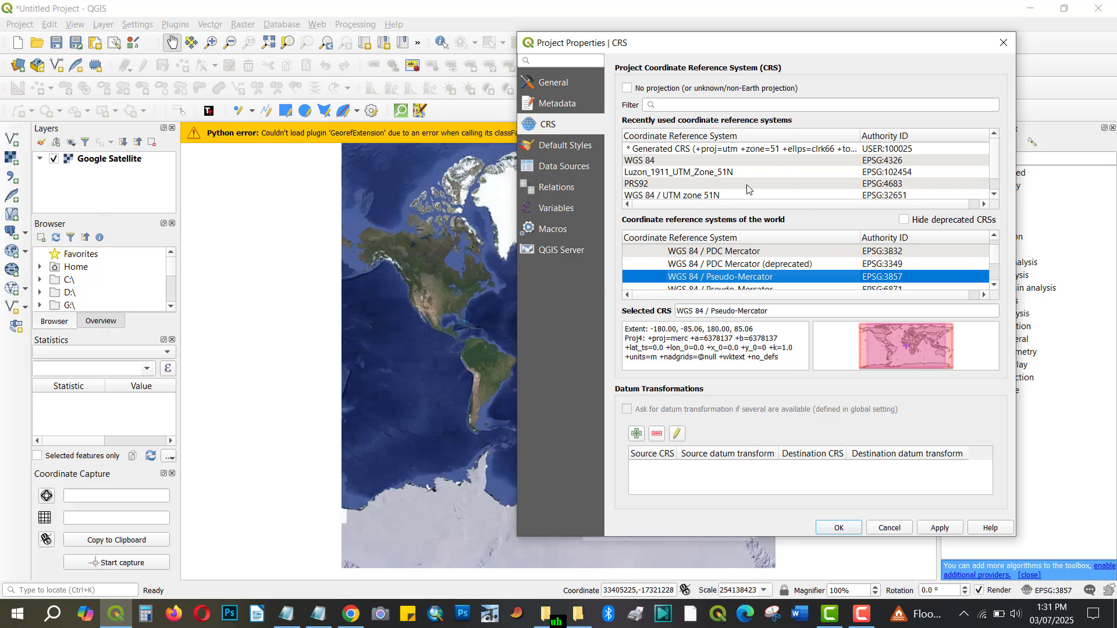
left_click(725, 194)
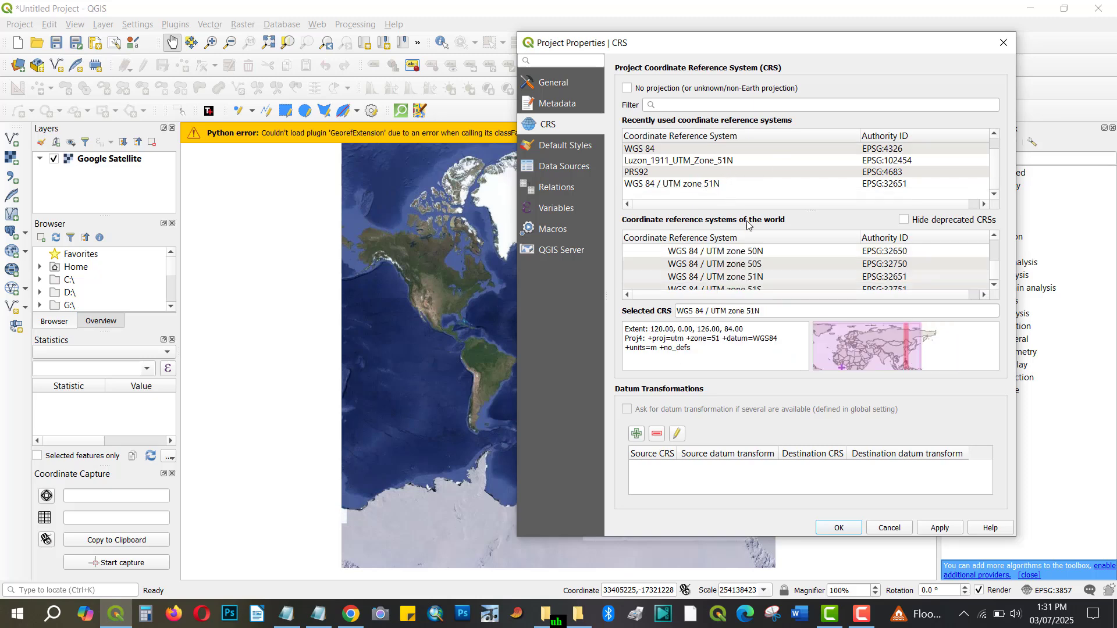
left_click(696, 185)
left_click(930, 532)
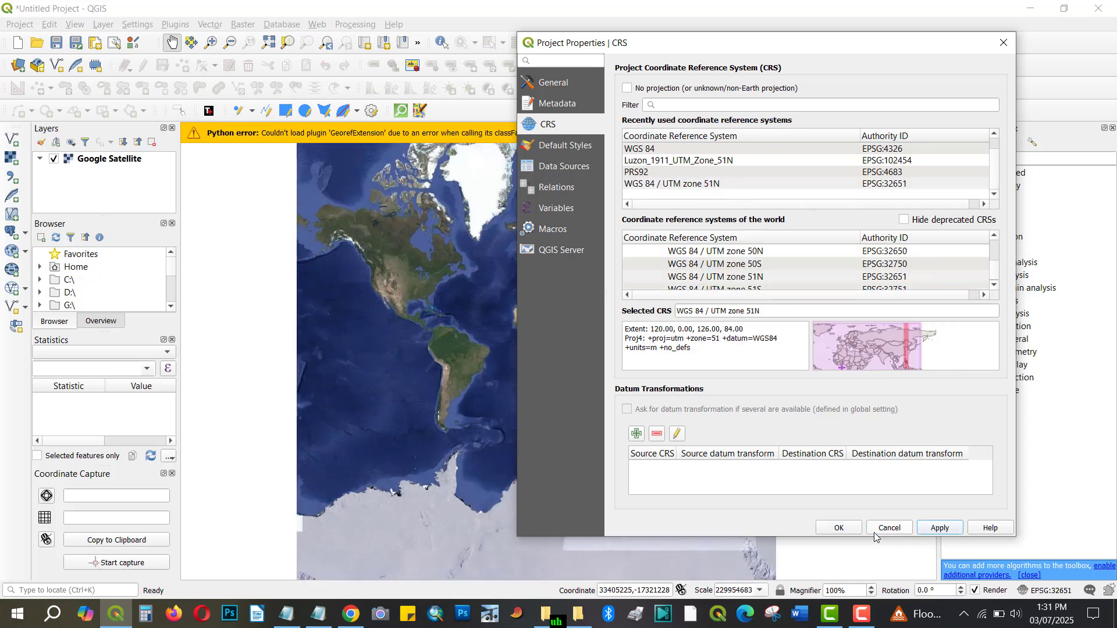
left_click(839, 529)
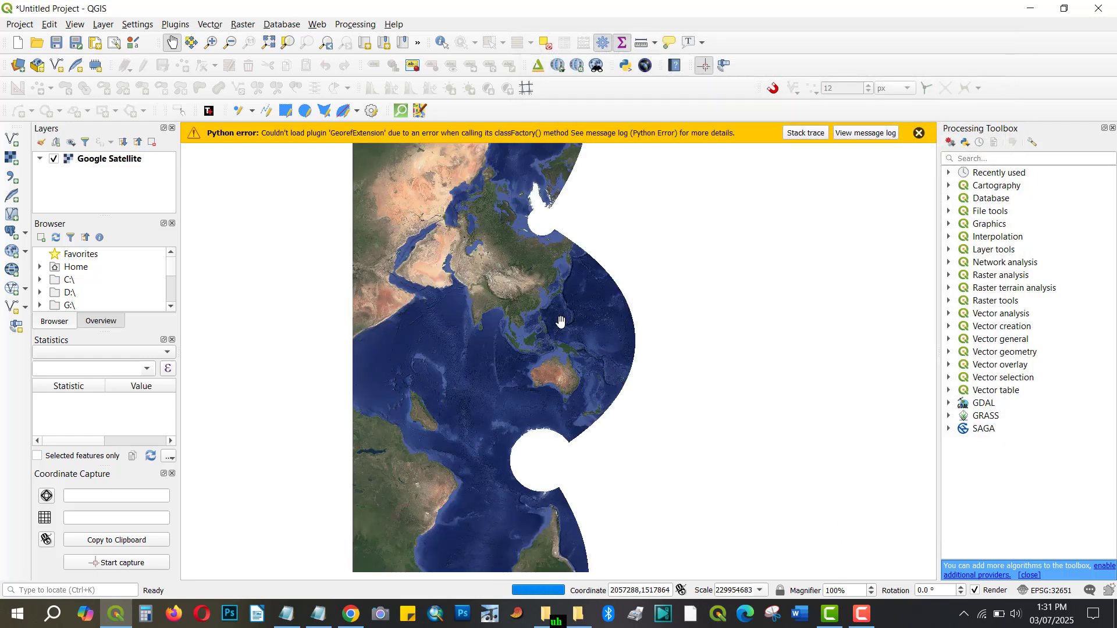
Step: Frame the forested river area of northern Luzon, Philippines, in the map canvas at a scale of about 1:125582
scroll(541, 318, "up", 2)
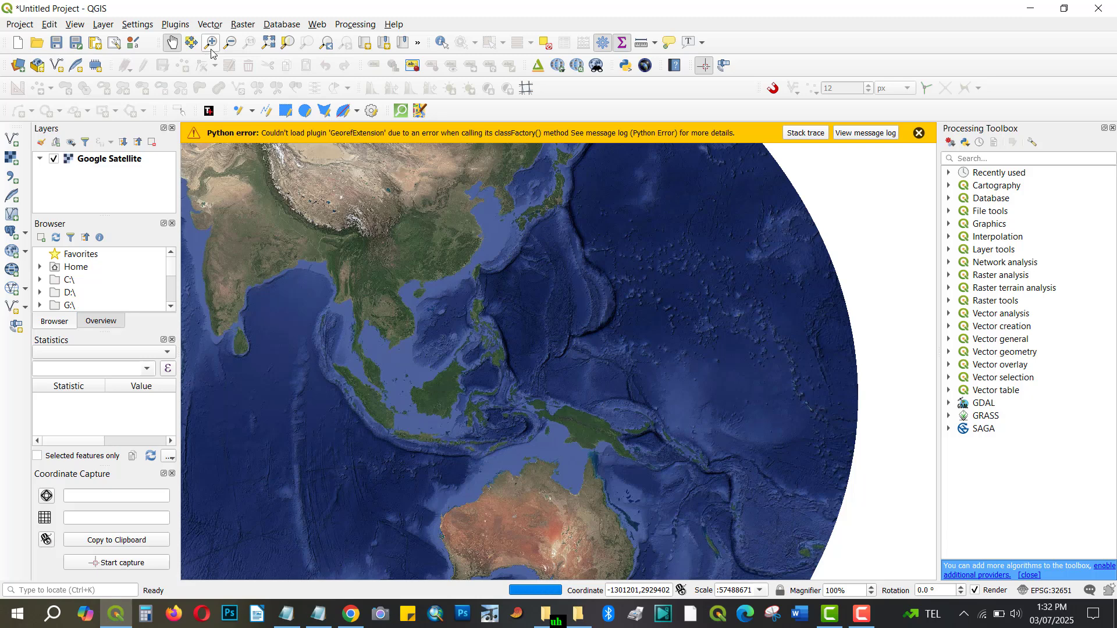
left_click(211, 50)
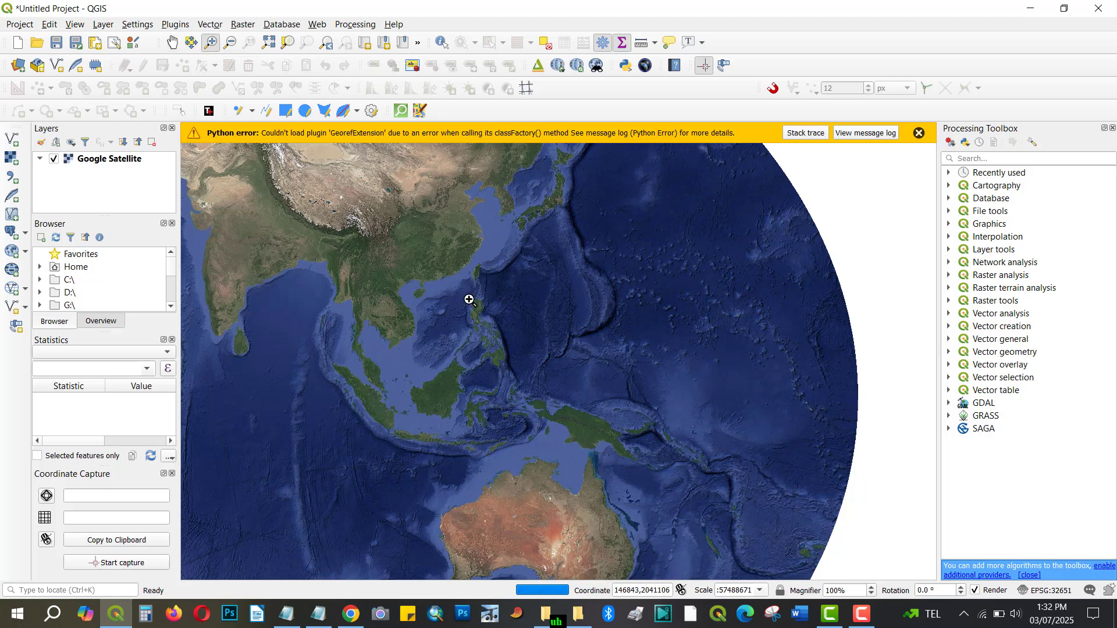
left_click_drag(470, 300, 493, 323)
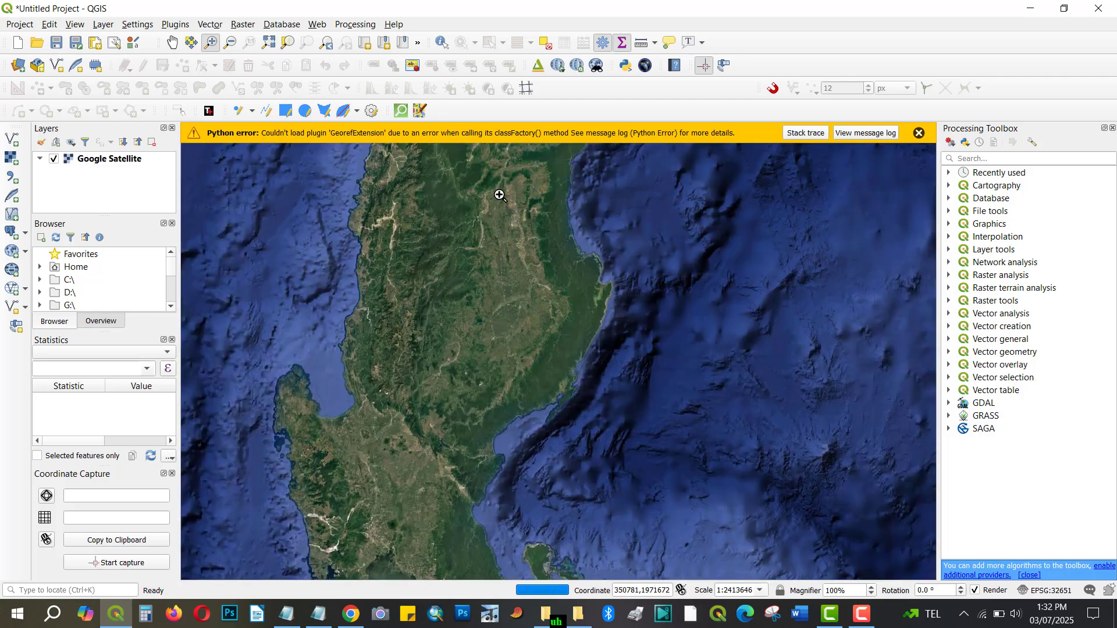
left_click_drag(491, 210, 592, 324)
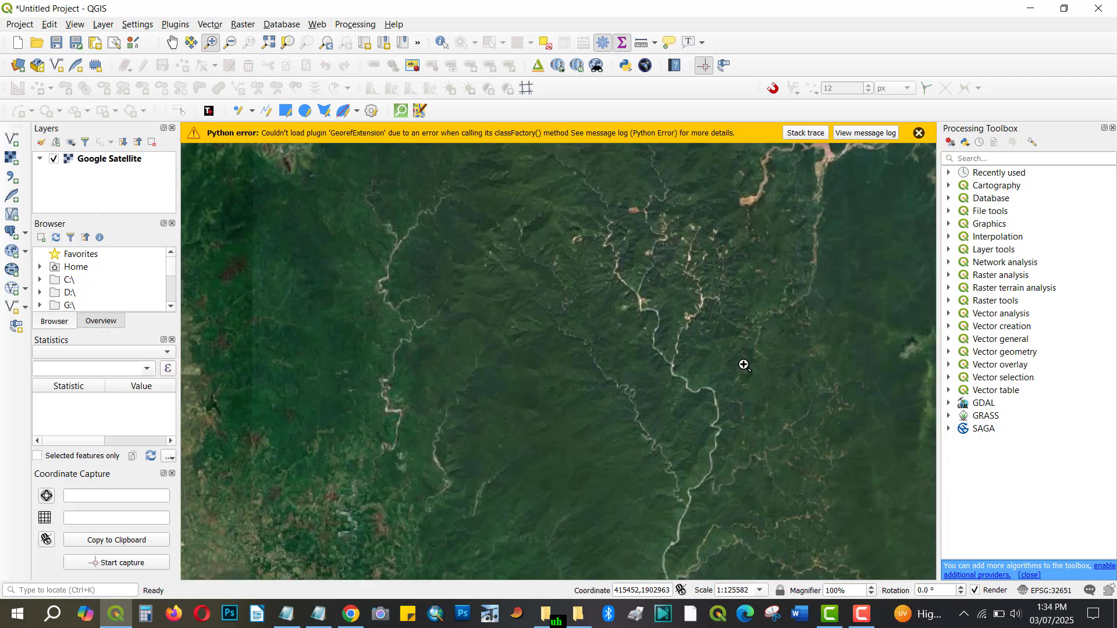
left_click_drag(744, 365, 660, 388)
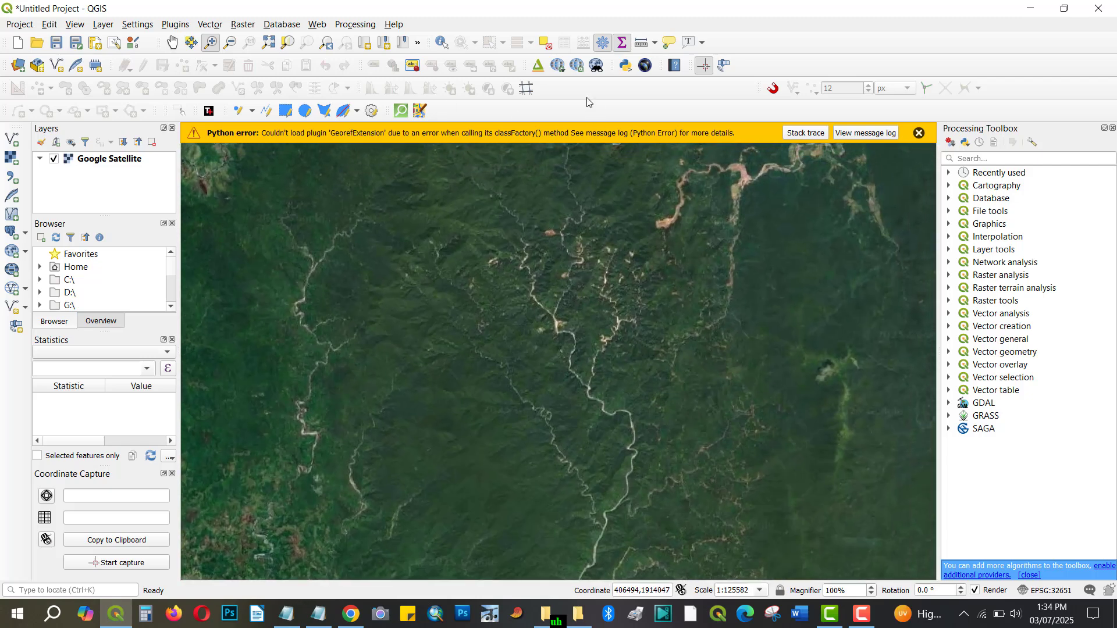
Step: Search the plugin manager for SRTM and check whether the SRTM-Downloader plugin is installed and enabled
left_click(176, 24)
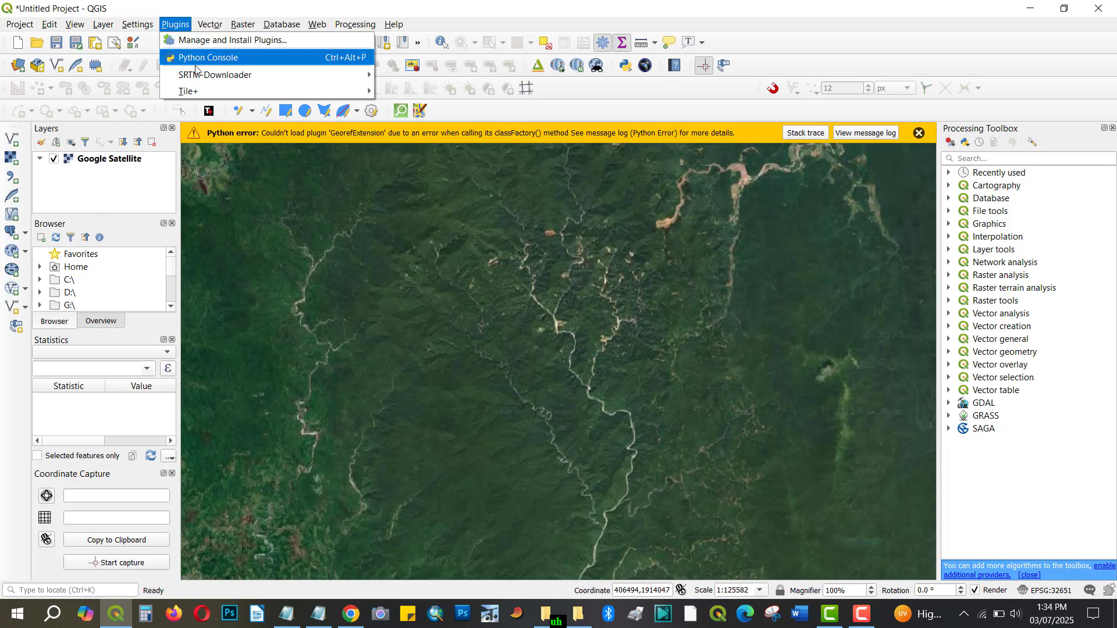
mouse_move(203, 80)
key("Escape")
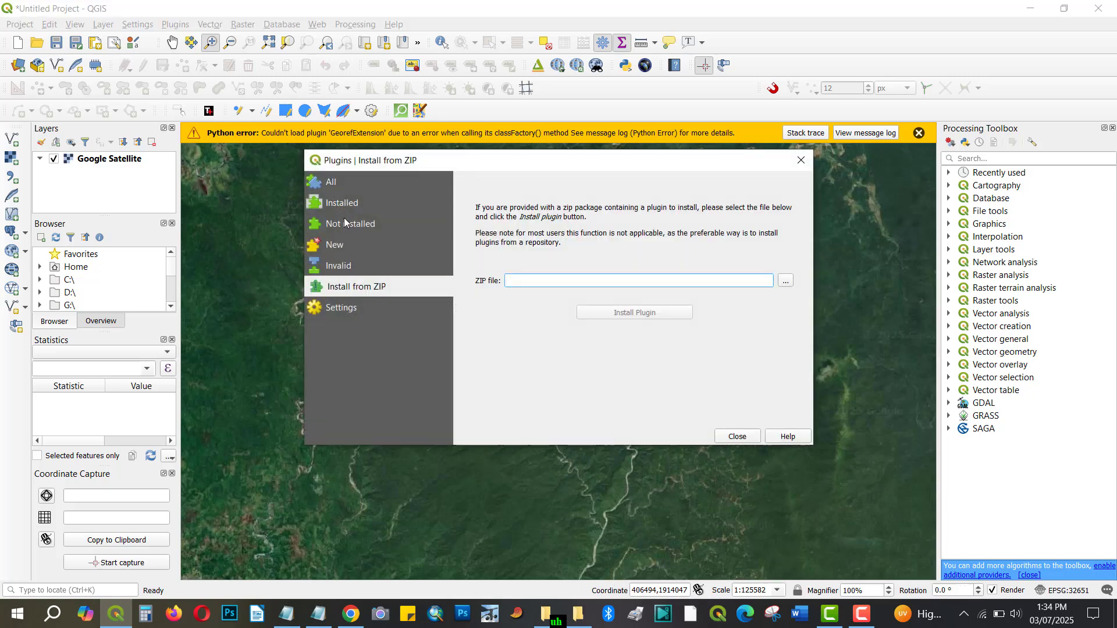
left_click(346, 227)
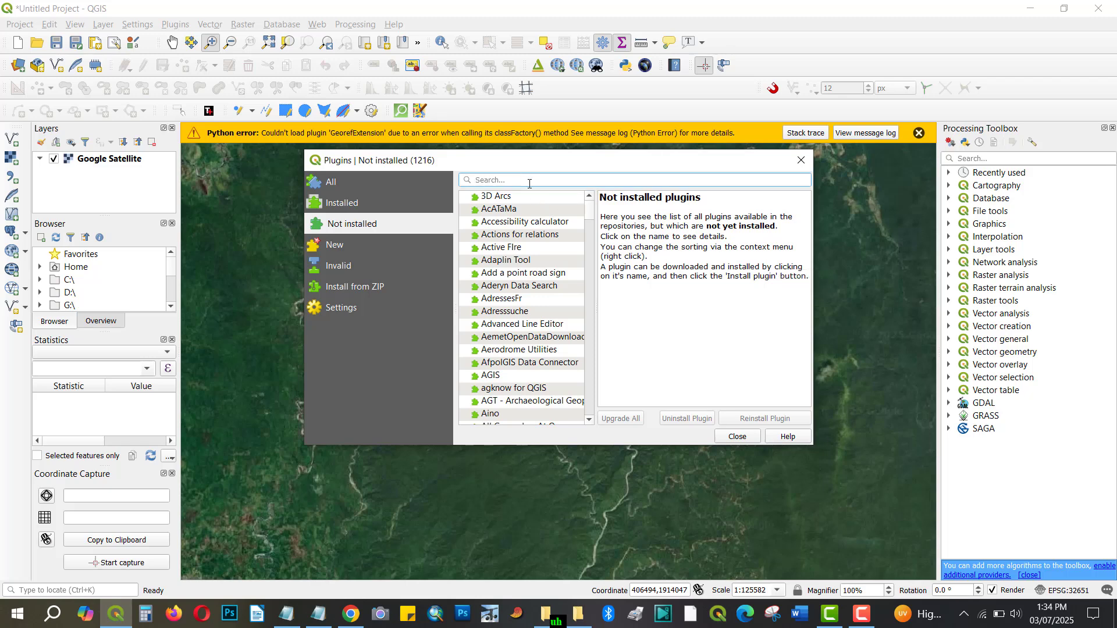
type("SRTM")
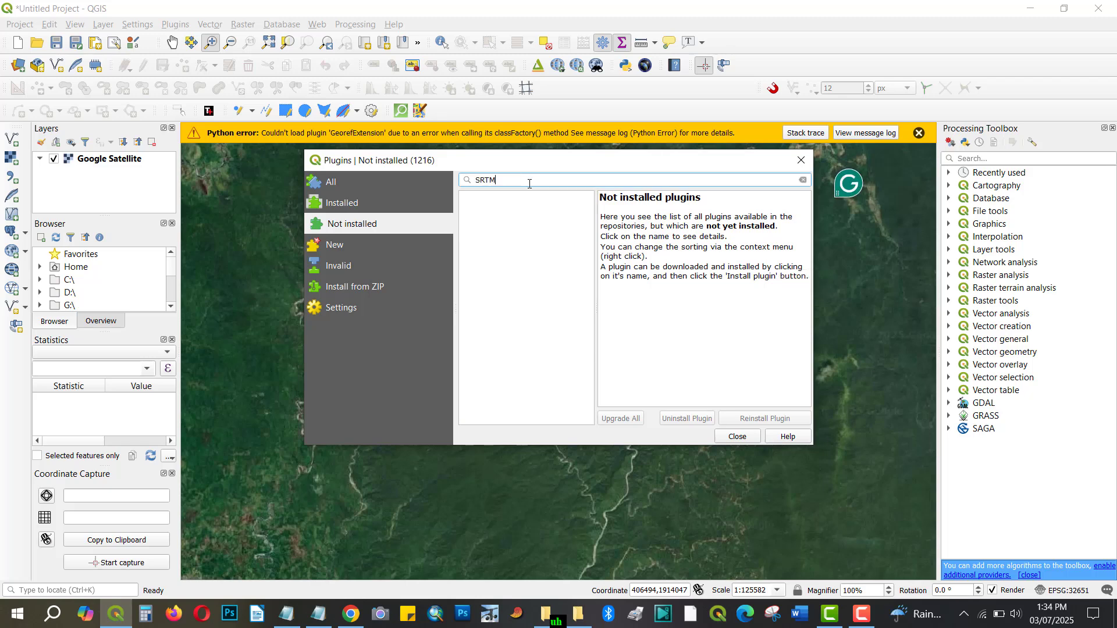
left_click(337, 208)
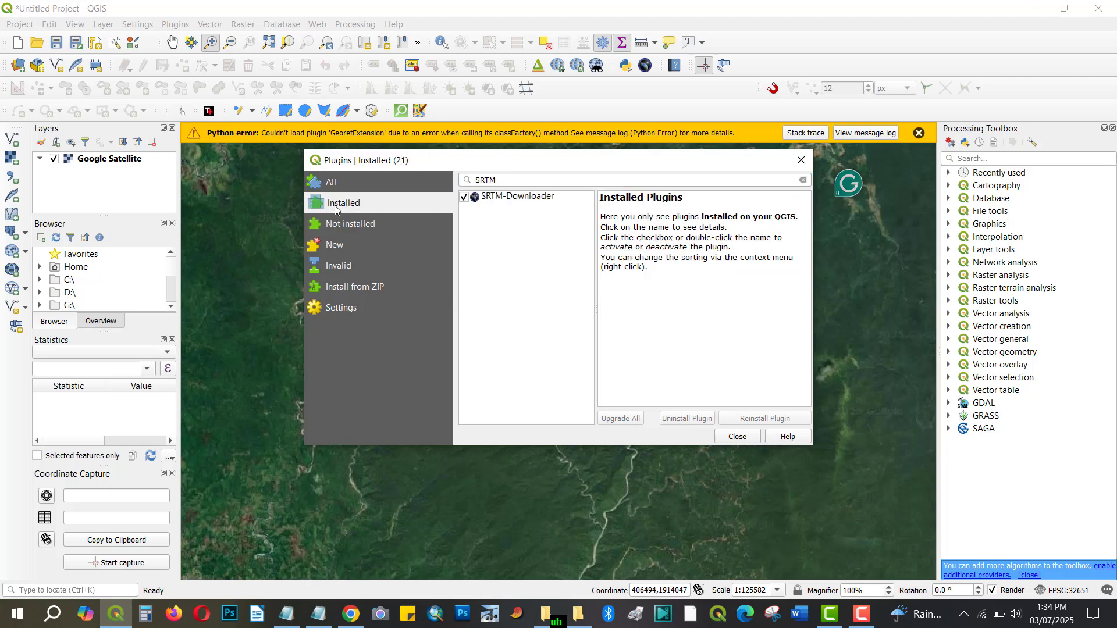
left_click(355, 222)
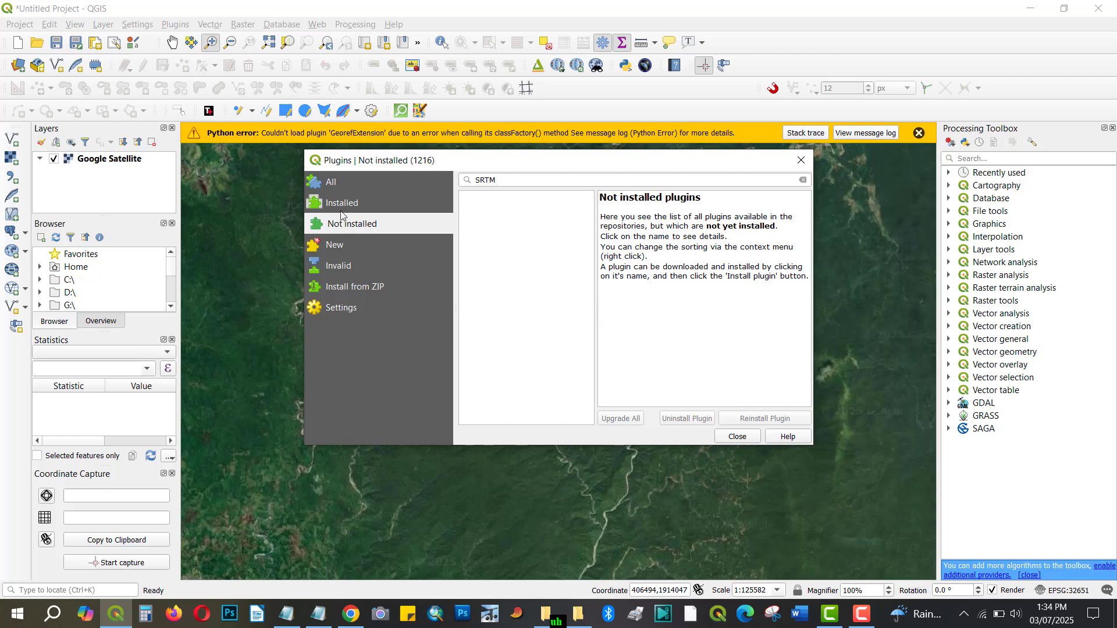
left_click(356, 181)
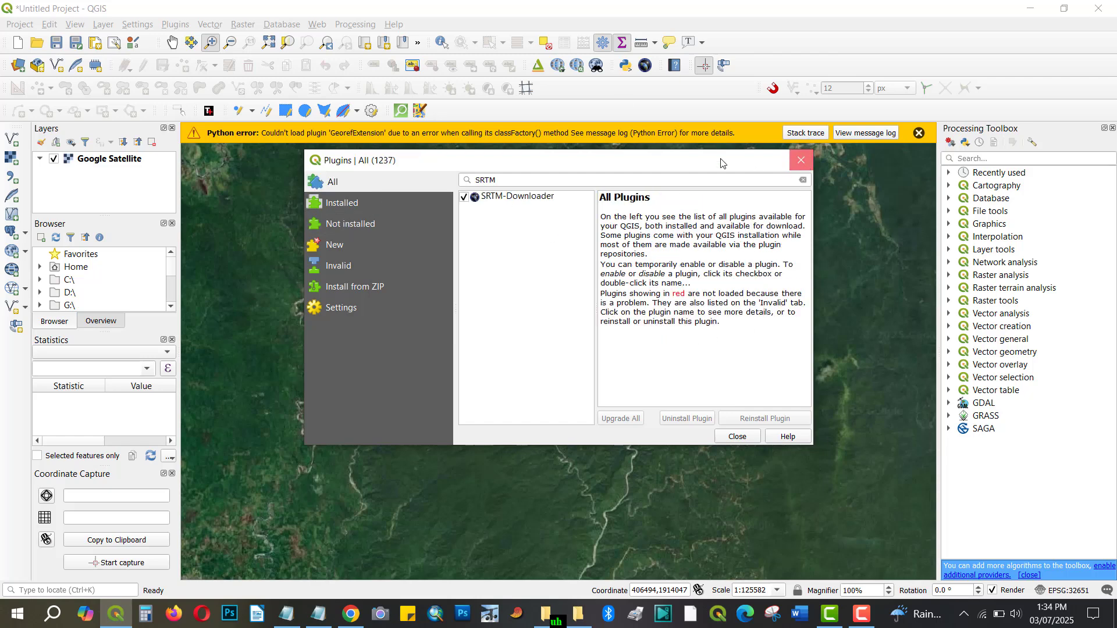
left_click(801, 160)
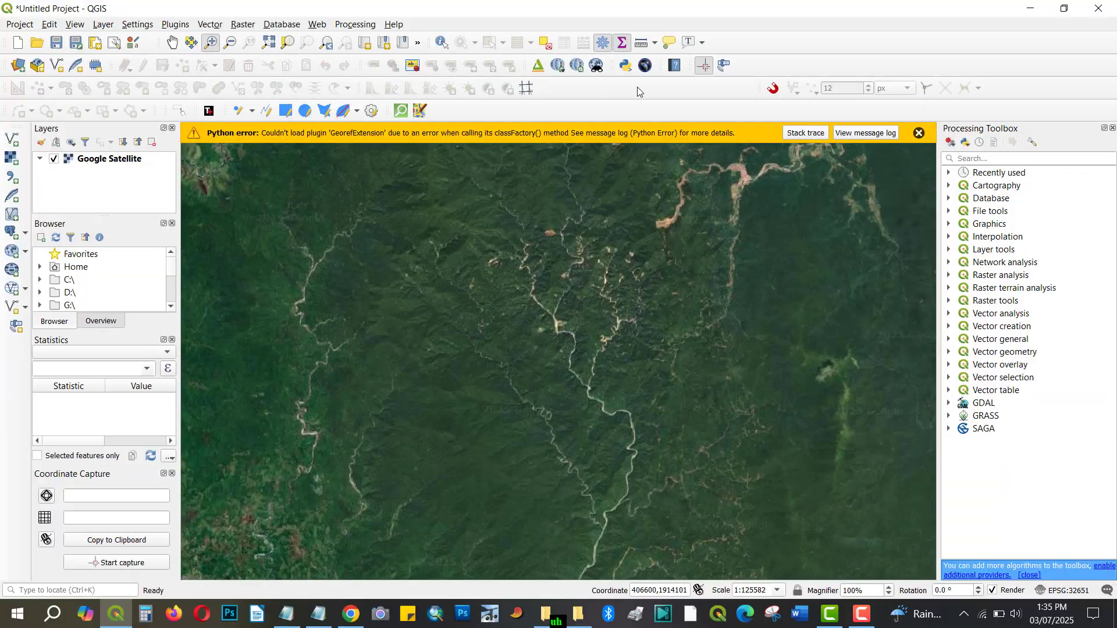
Step: Open SRTM-Downloader and set its bounds from the canvas extent: north 18, south 17, west 121, east 123
left_click(599, 66)
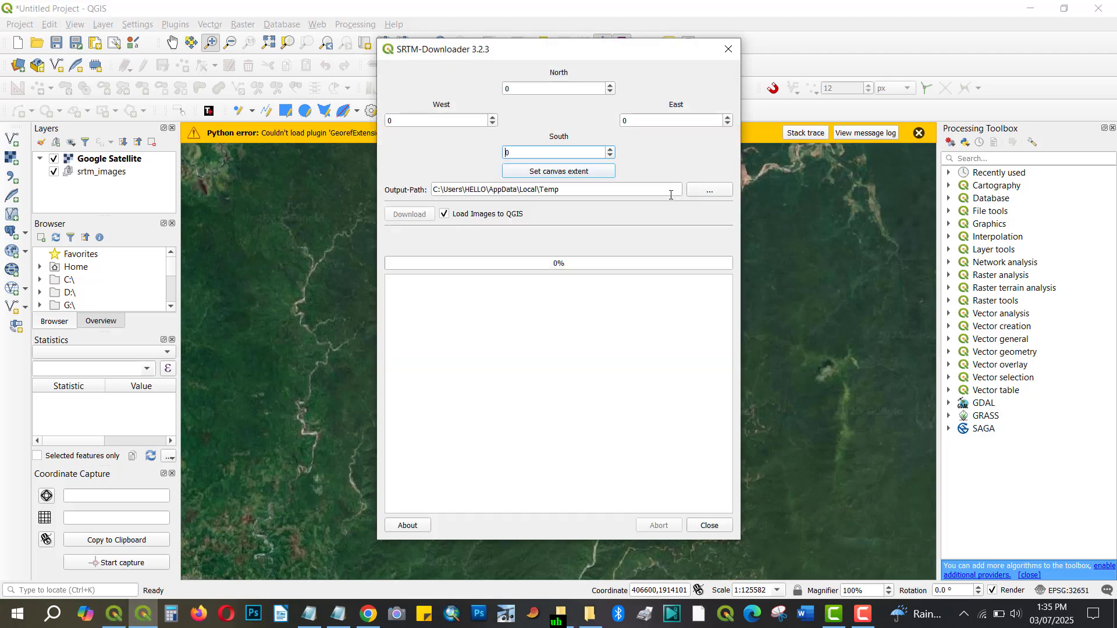
left_click(550, 172)
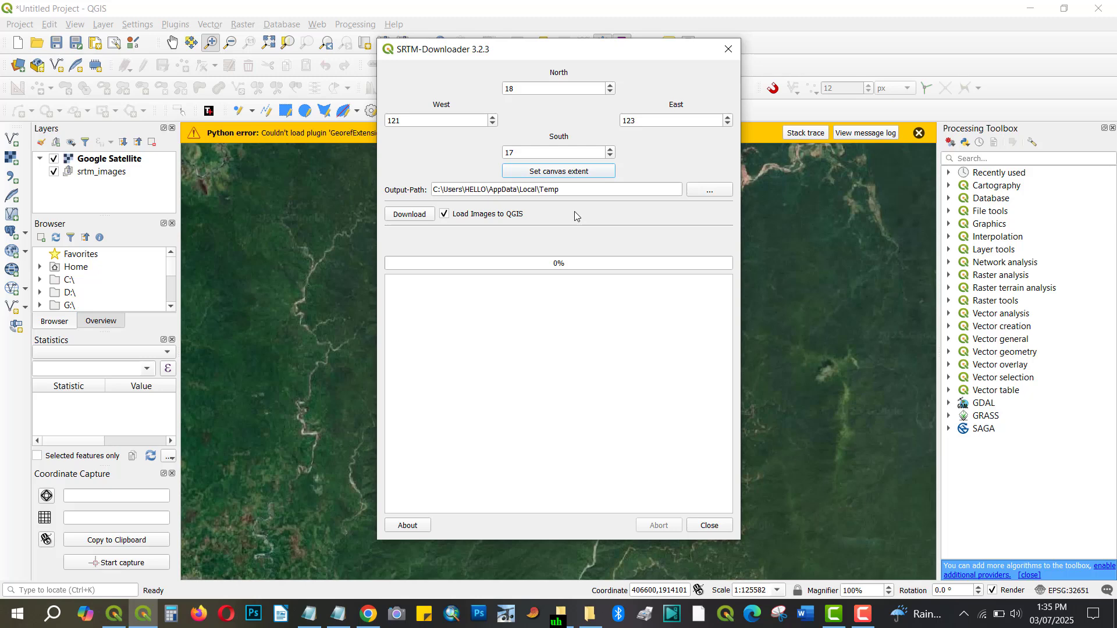
Step: Browse for the download's output folder in VLOG_GIS\QGIS on Local Disk (G:)
left_click(707, 189)
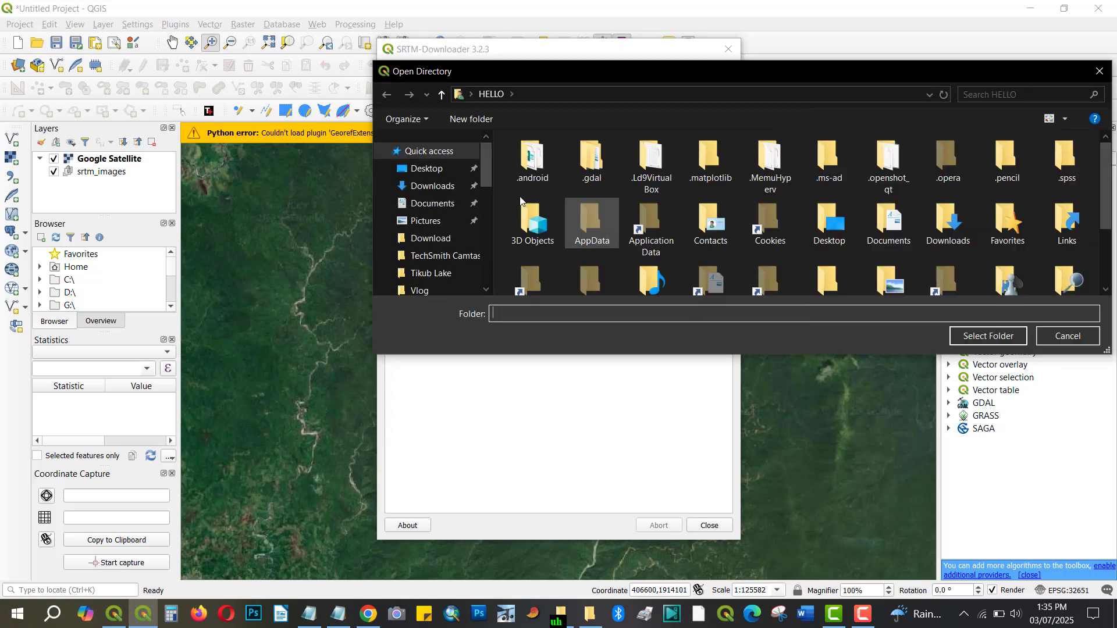
scroll(461, 192, "down", 7)
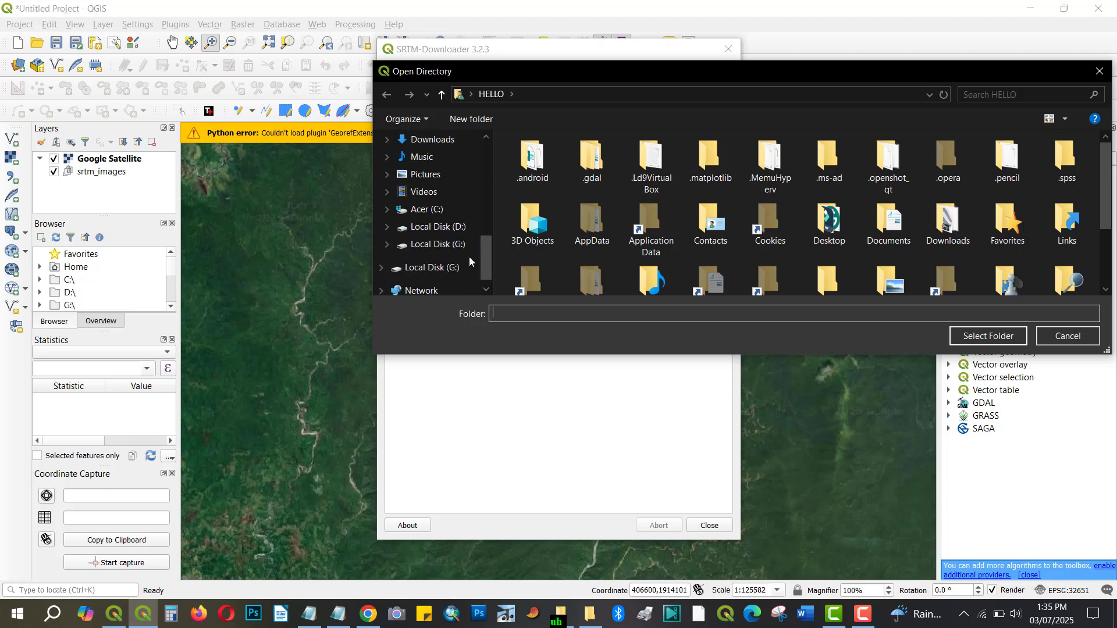
left_click(448, 244)
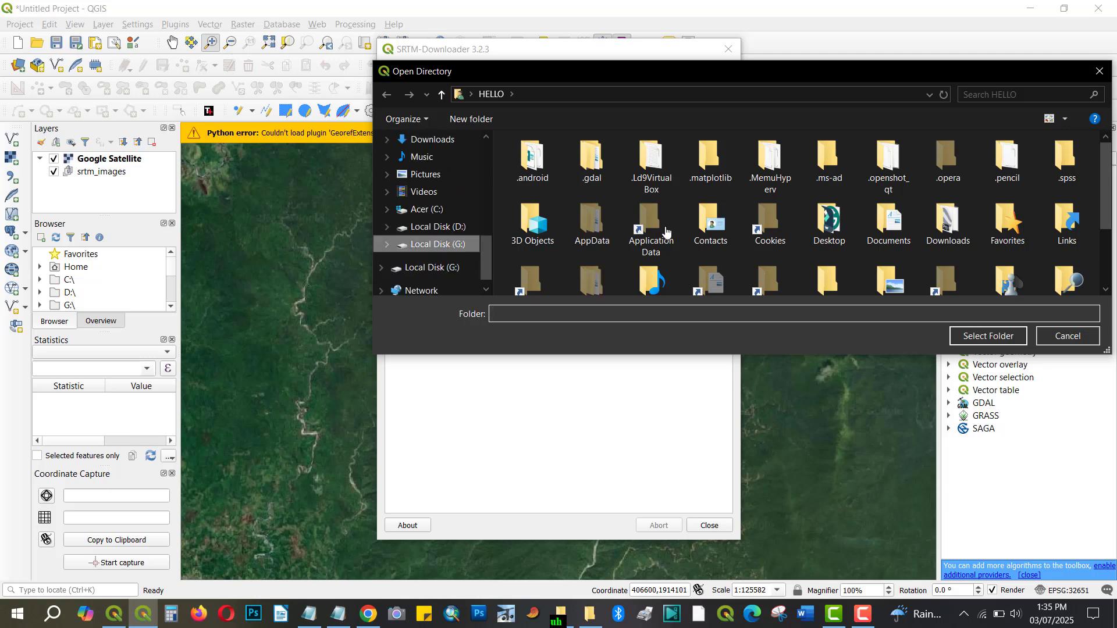
scroll(672, 228, "down", 8)
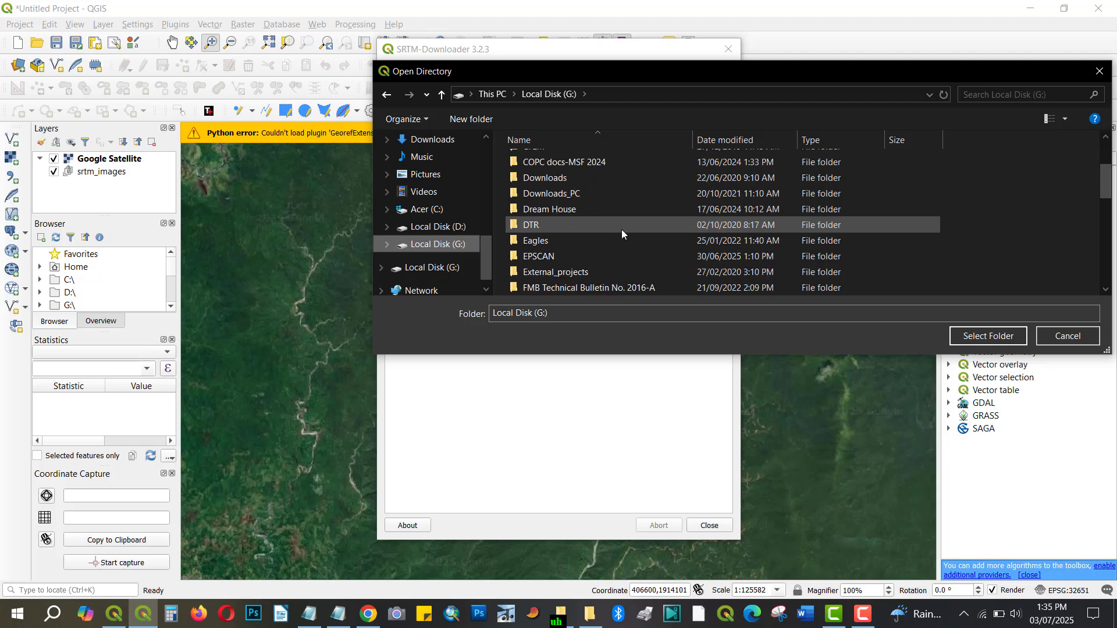
scroll(607, 238, "down", 3)
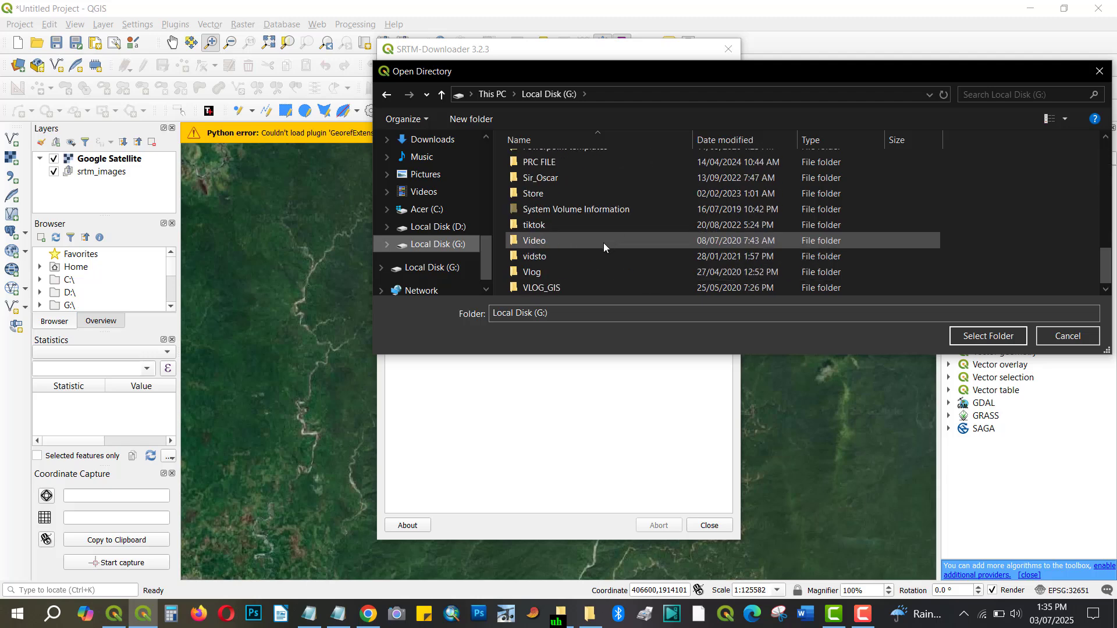
double_click(563, 288)
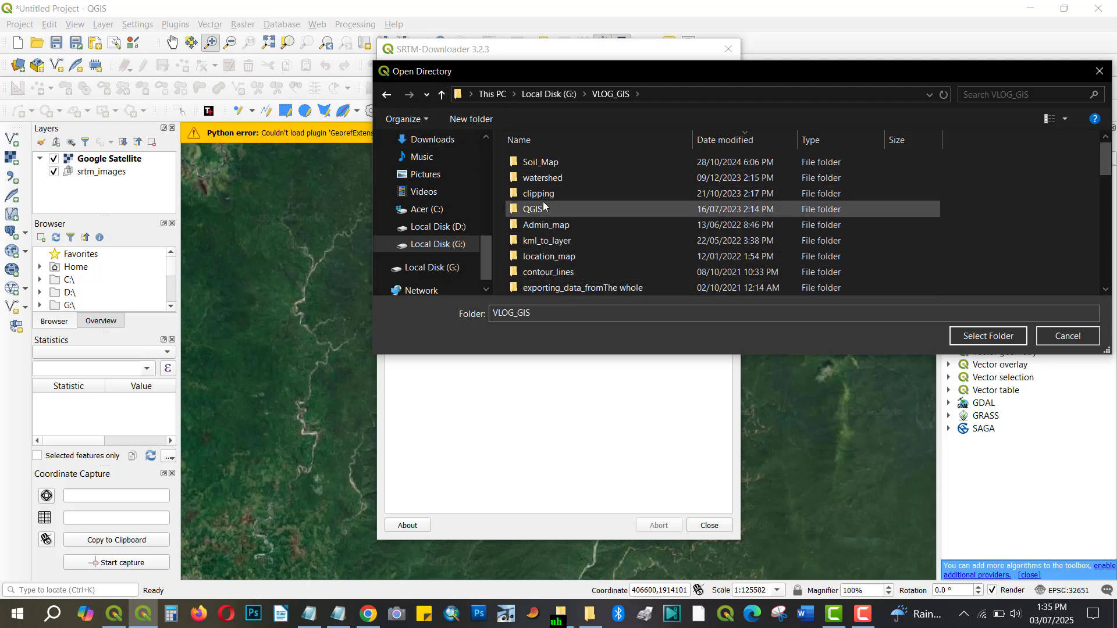
left_click(543, 209)
double_click(544, 208)
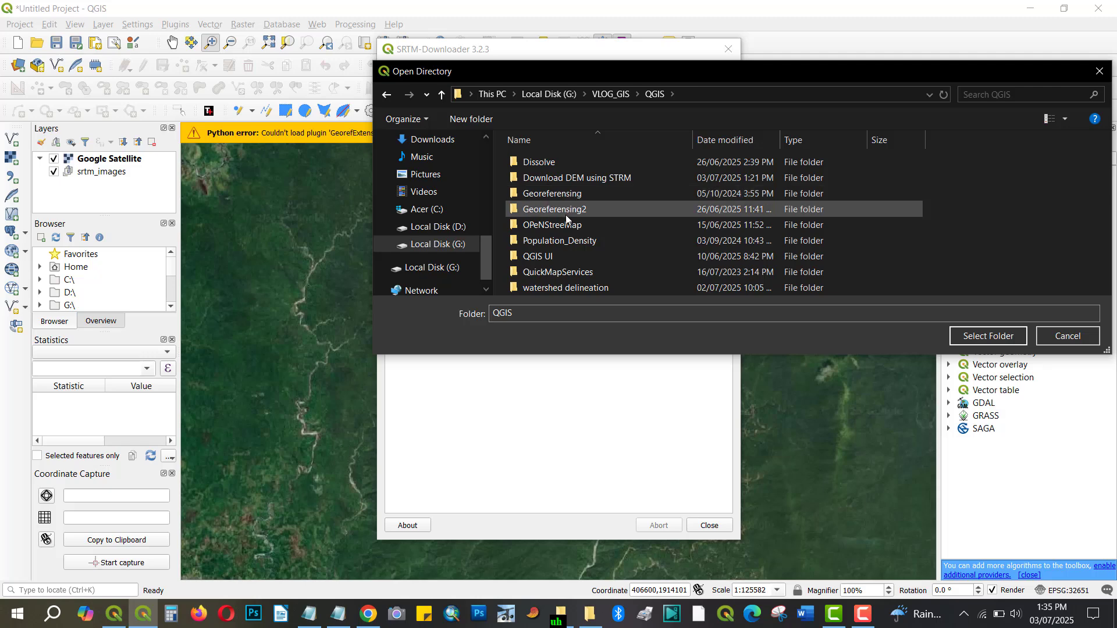
left_click(550, 182)
double_click(550, 182)
left_click(606, 312)
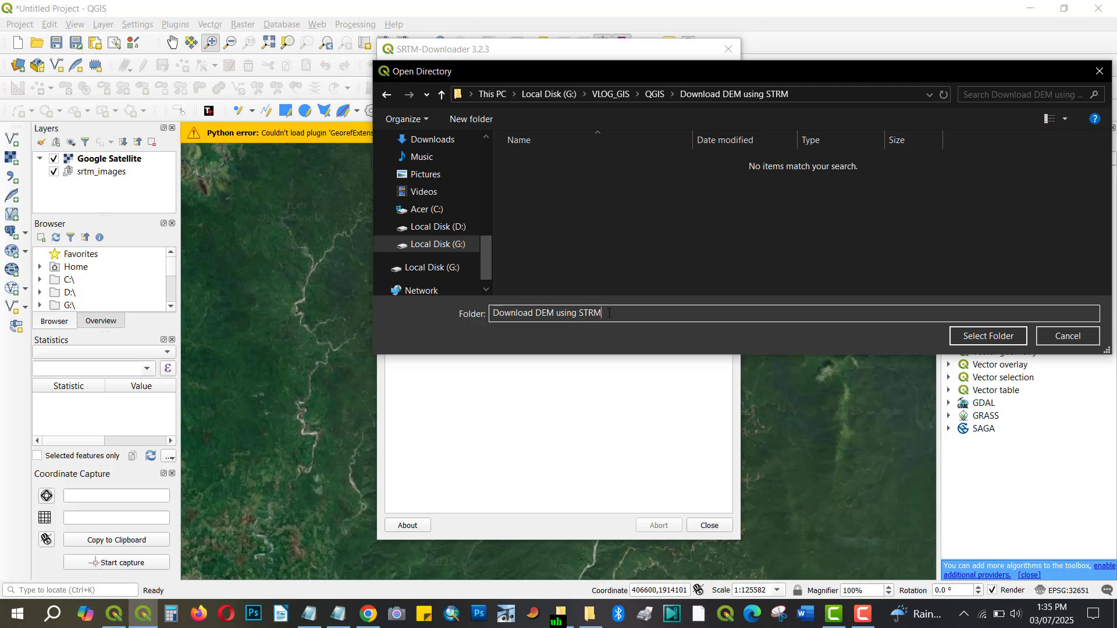
left_click_drag(608, 312, 456, 295)
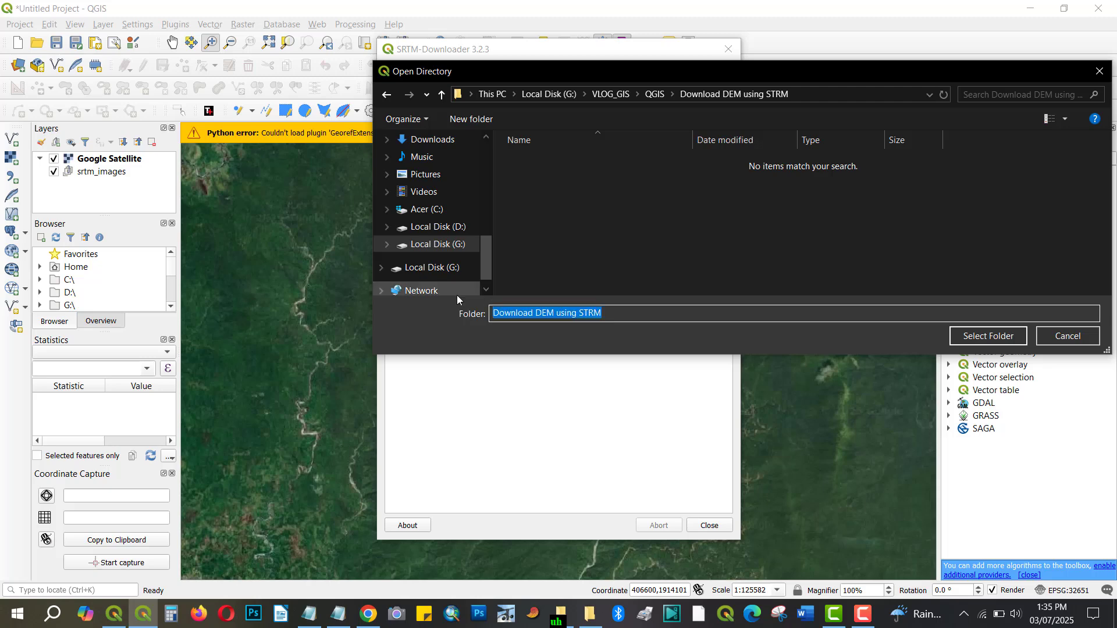
type("DEM")
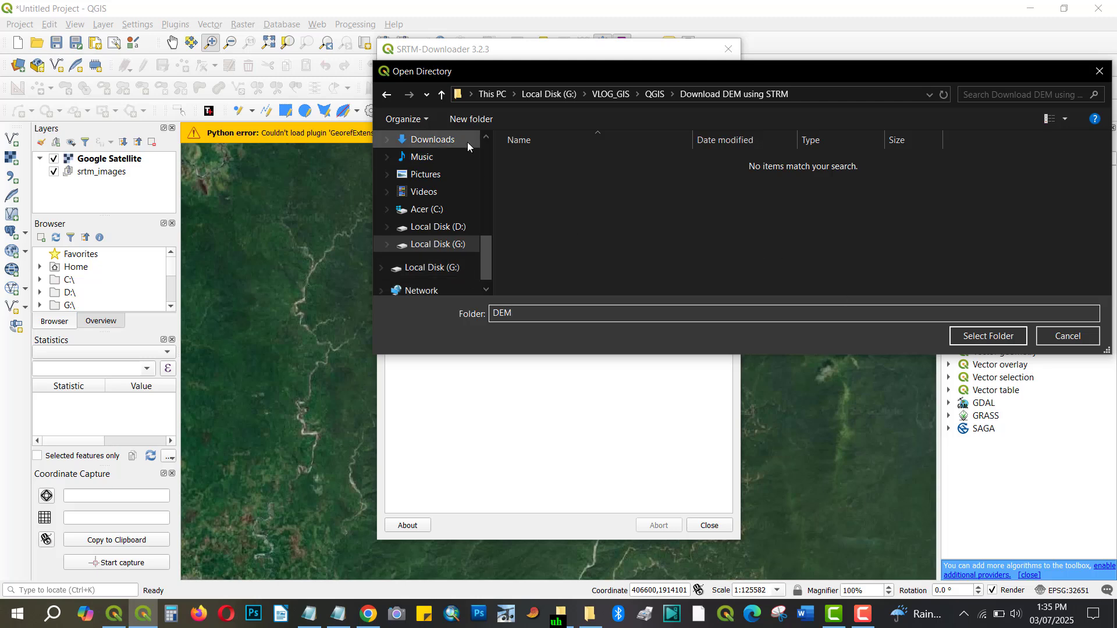
left_click(442, 94)
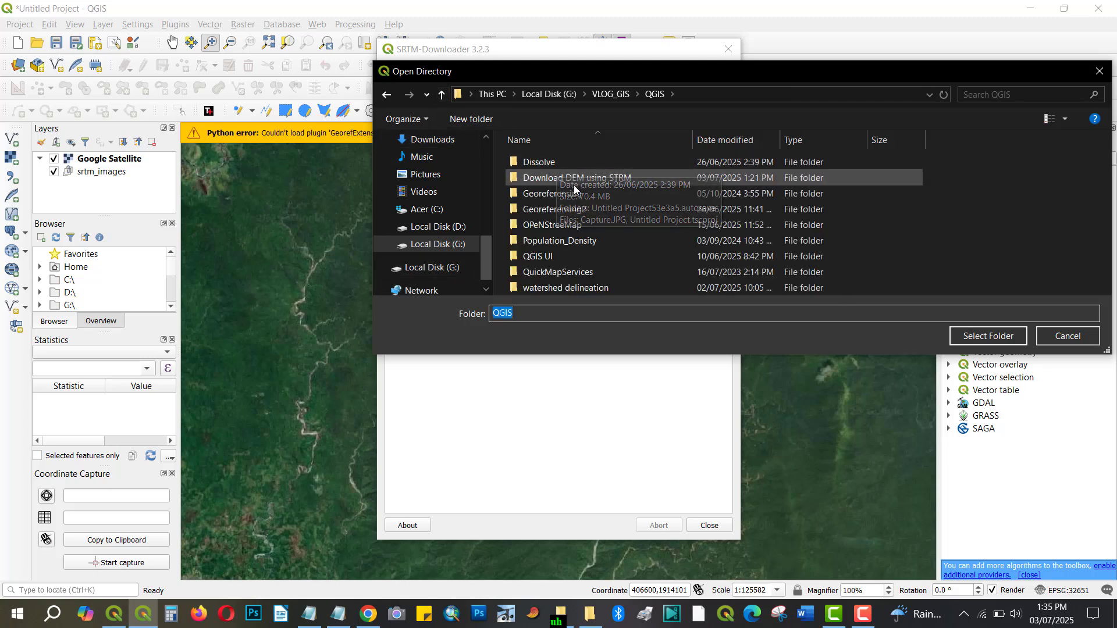
Step: Choose the folder "Download DEM using STRM" as the output path and start the SRTM download
left_click(587, 180)
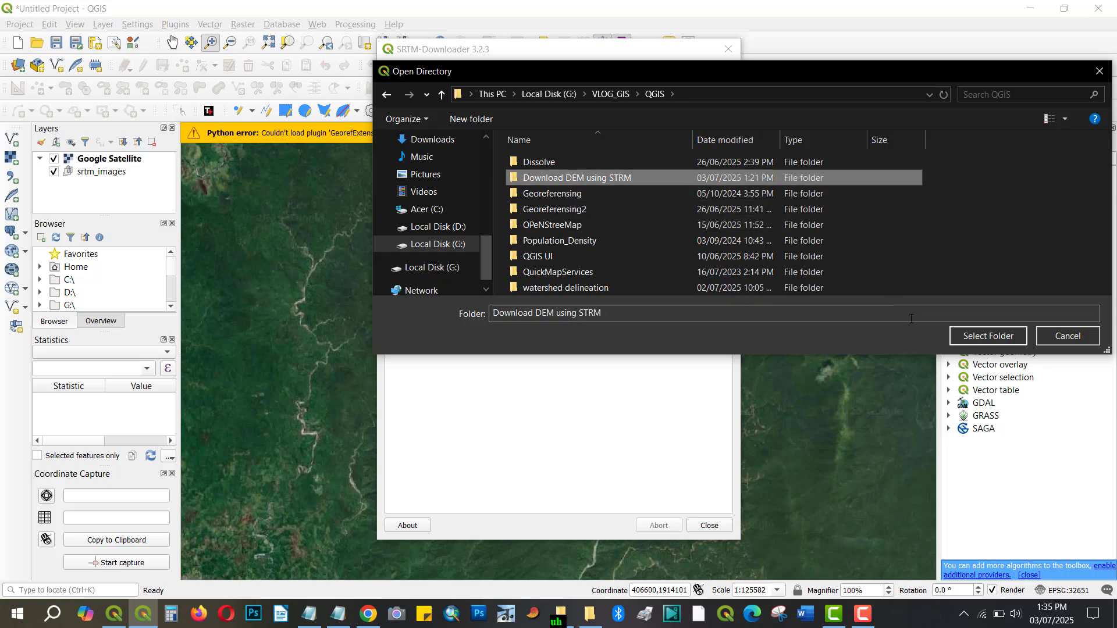
left_click(984, 337)
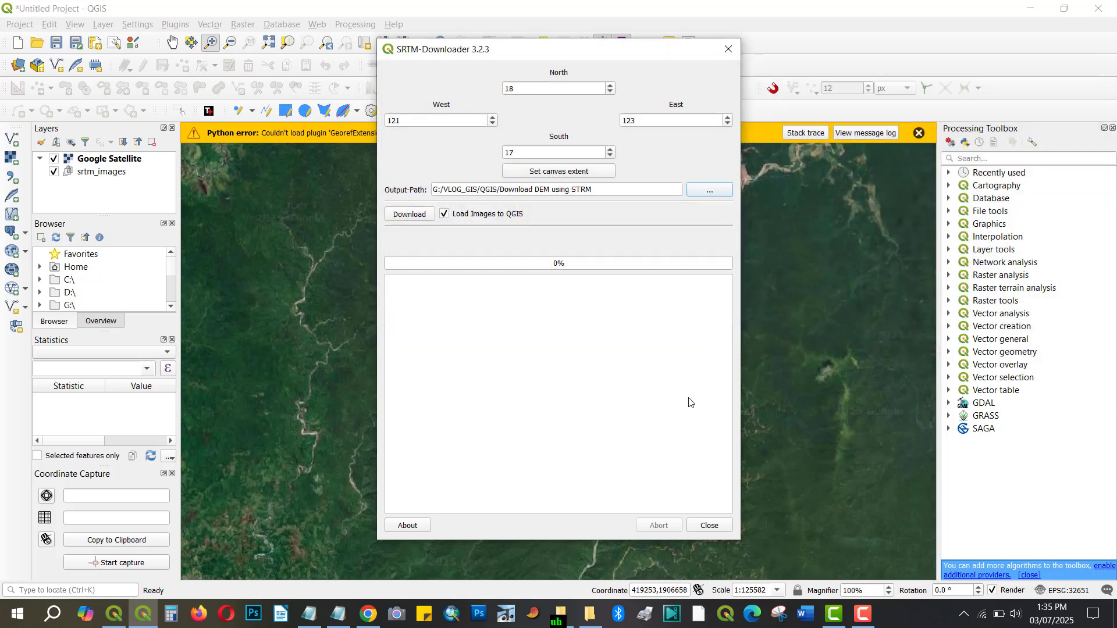
left_click(413, 215)
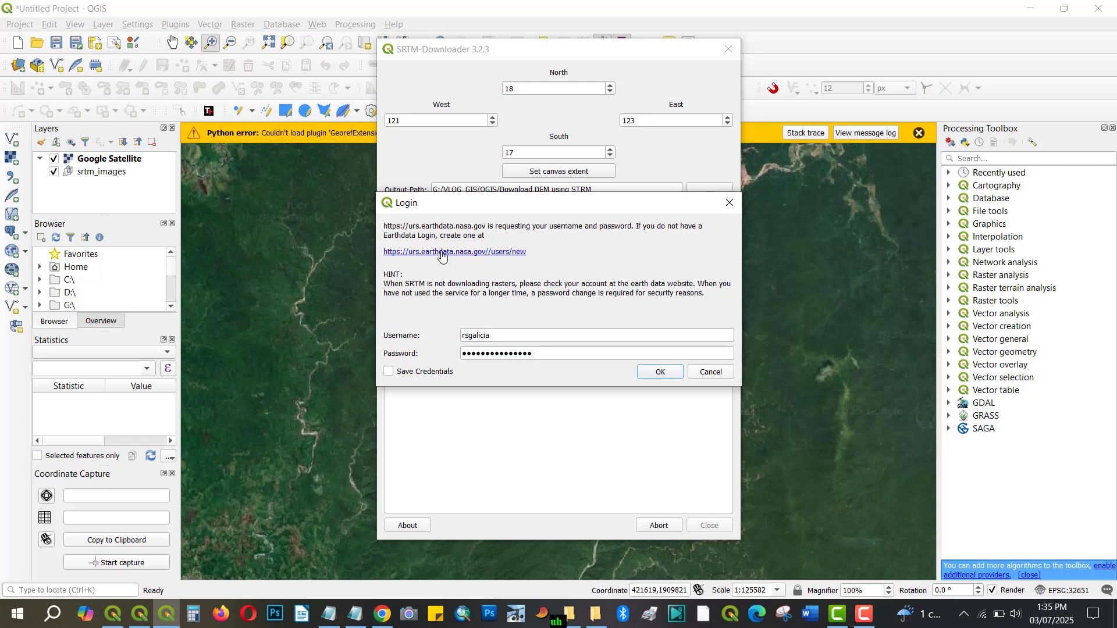
Step: Submit the filled-in Earthdata login and complete the download of the SRTM tiles into the project
left_click(387, 373)
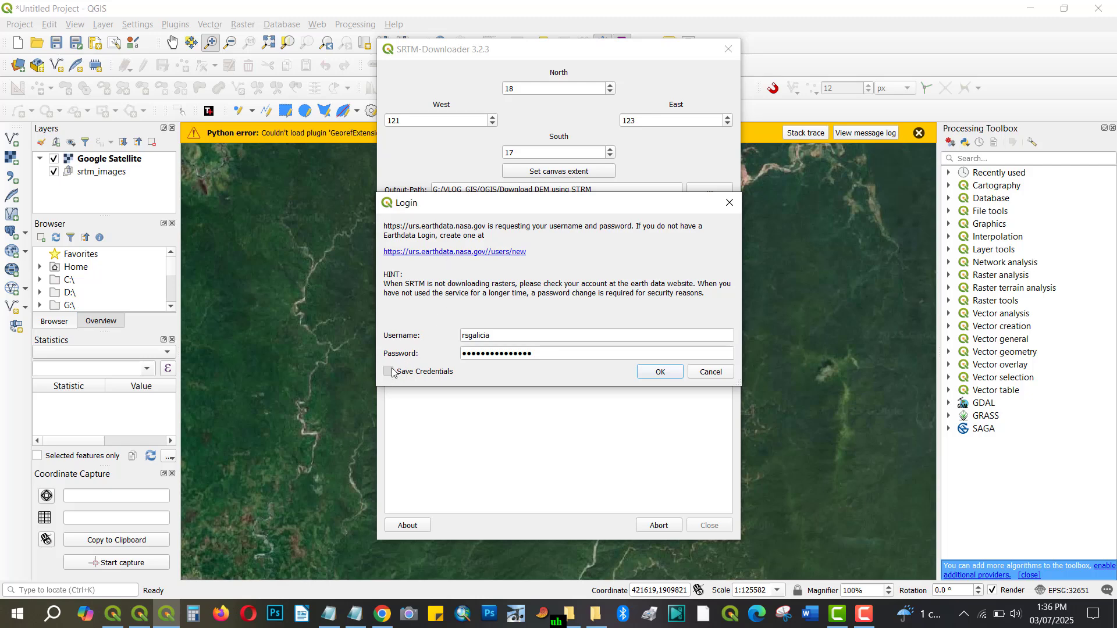
left_click(660, 371)
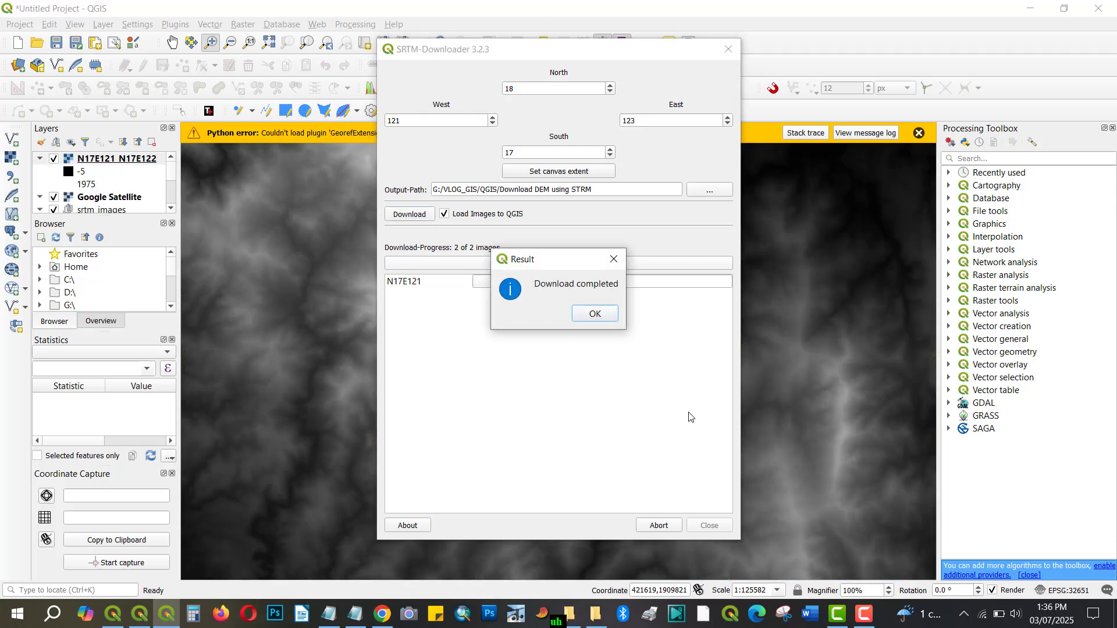
left_click(591, 317)
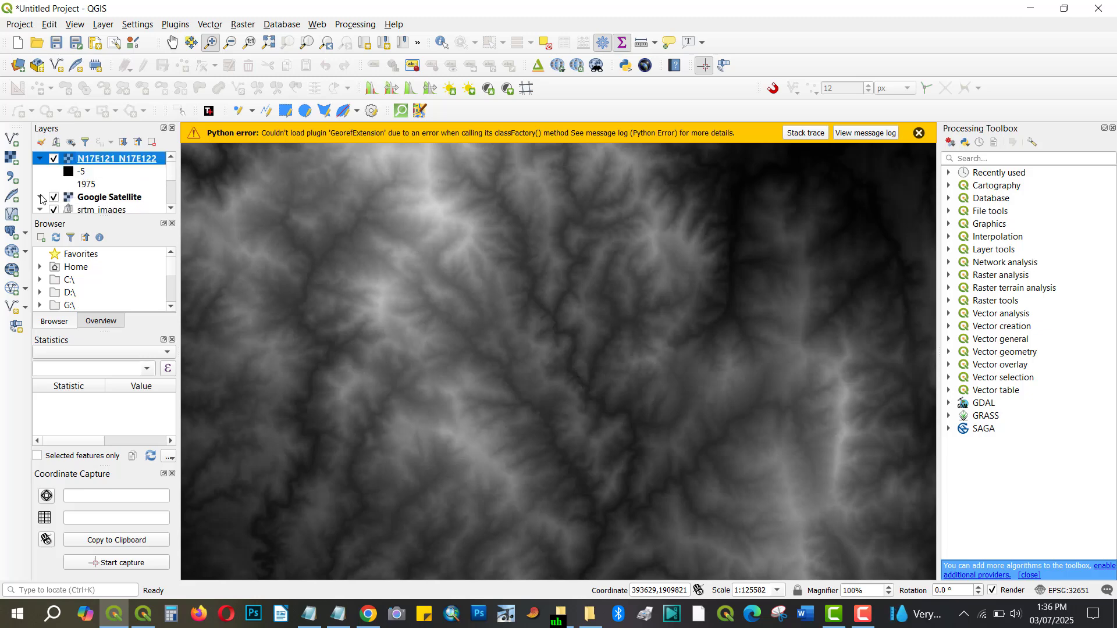
Step: Hide the N17E121_N17E122 and Google Satellite layers to view the full extent of the downloaded SRTM images
left_click(54, 159)
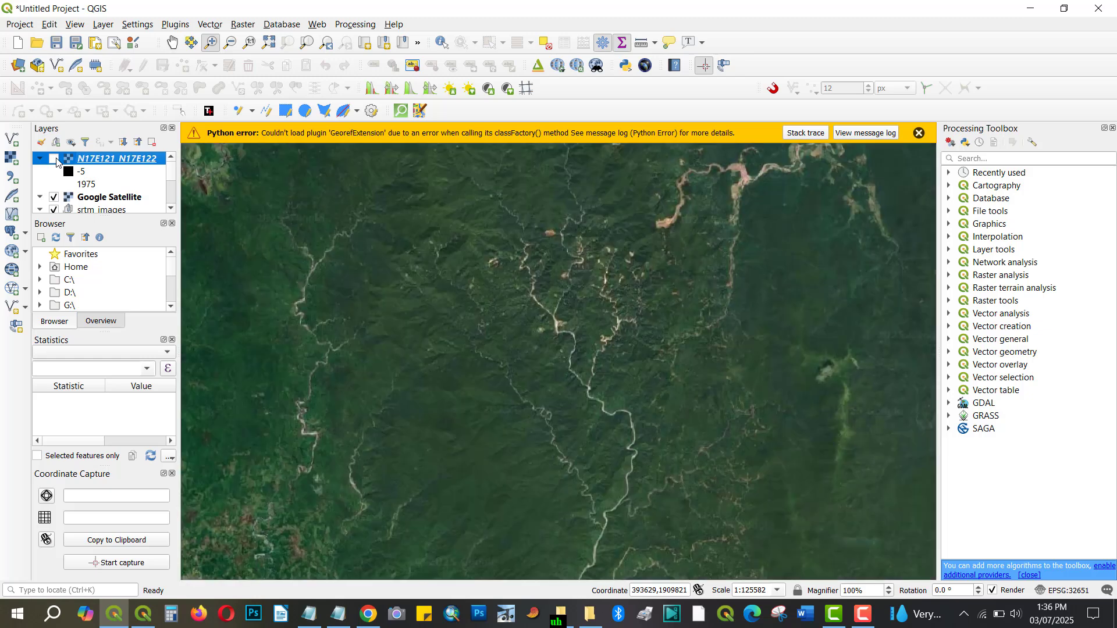
left_click(54, 159)
left_click(55, 160)
left_click(53, 198)
scroll(546, 255, "down", 1)
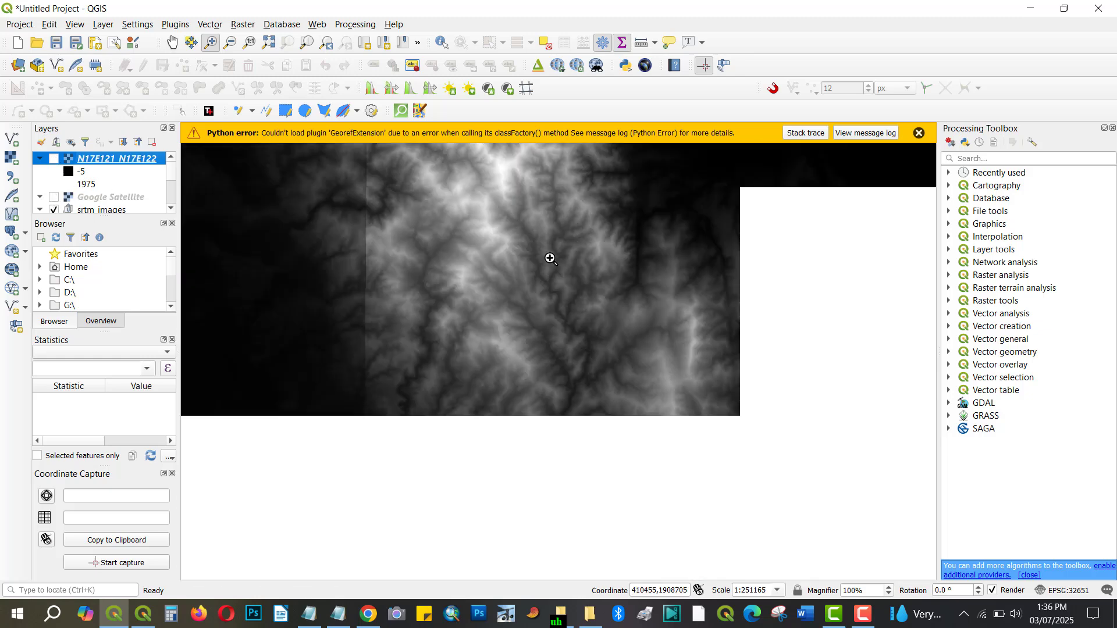
scroll(674, 286, "down", 2)
scroll(679, 305, "down", 1)
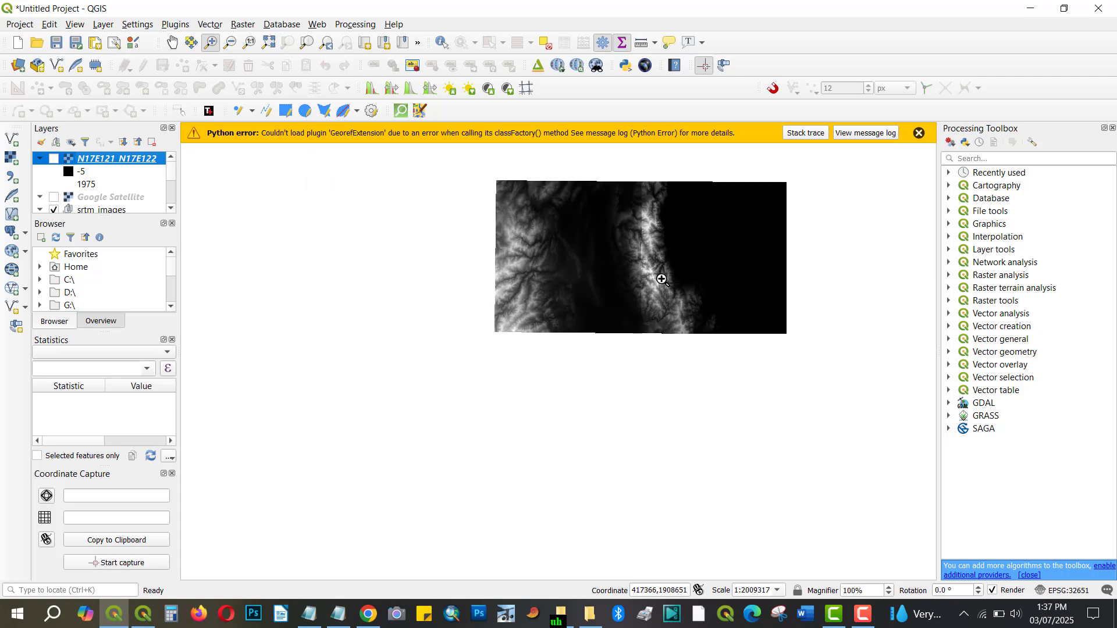
left_click_drag(657, 238, 631, 317)
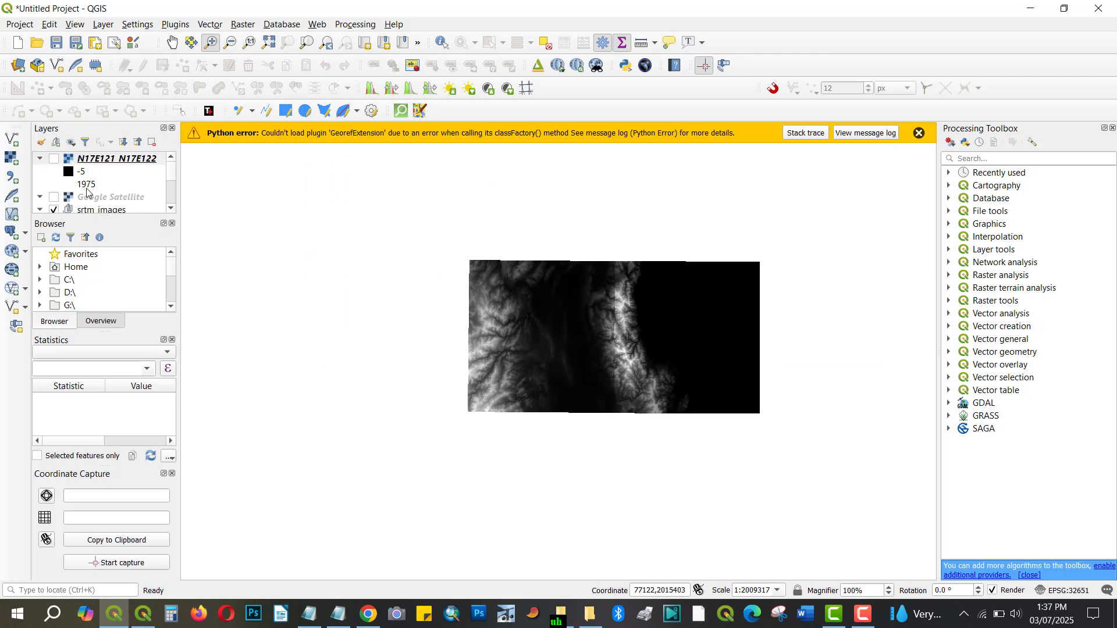
Step: Examine the N17E121.hgt and N17E122.hgt layers in the srtm_images group
scroll(75, 192, "down", 1)
scroll(62, 188, "down", 1)
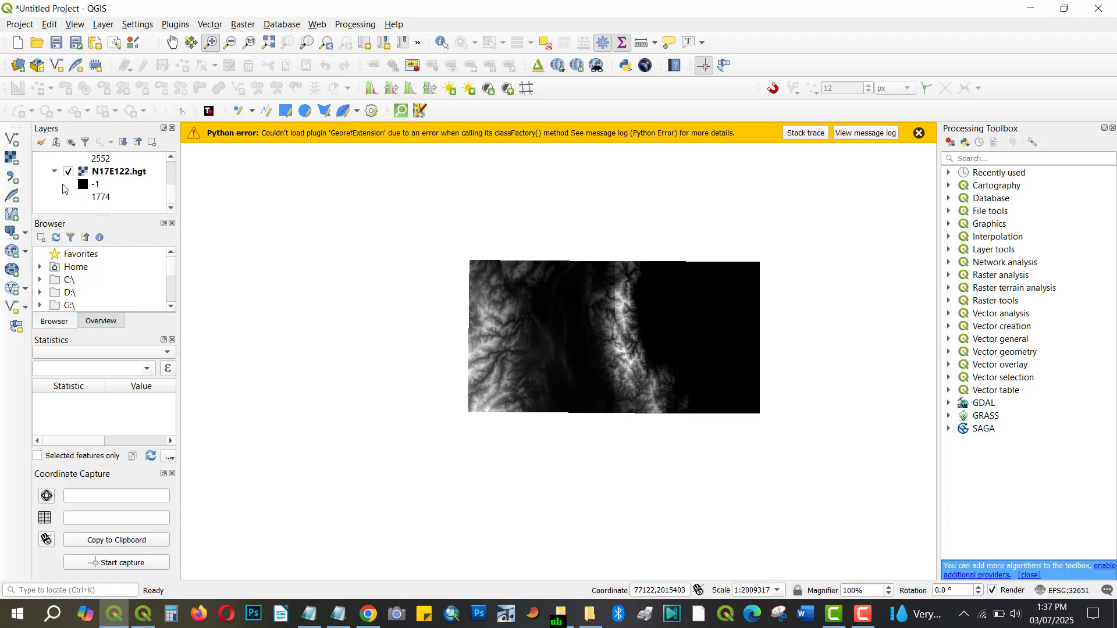
scroll(63, 188, "up", 1)
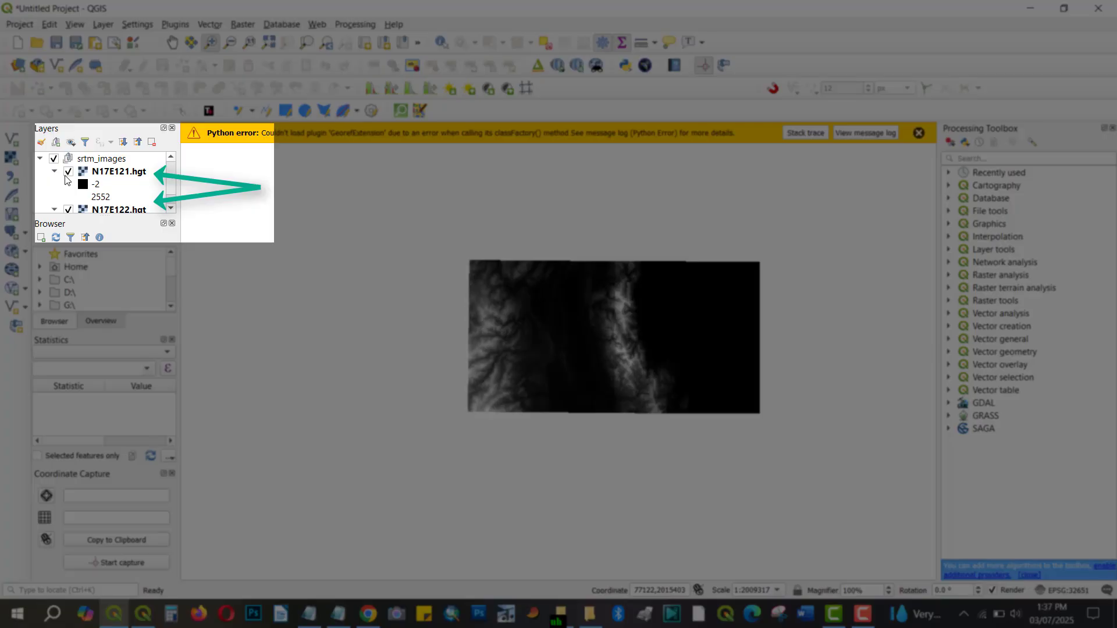
scroll(72, 173, "up", 1)
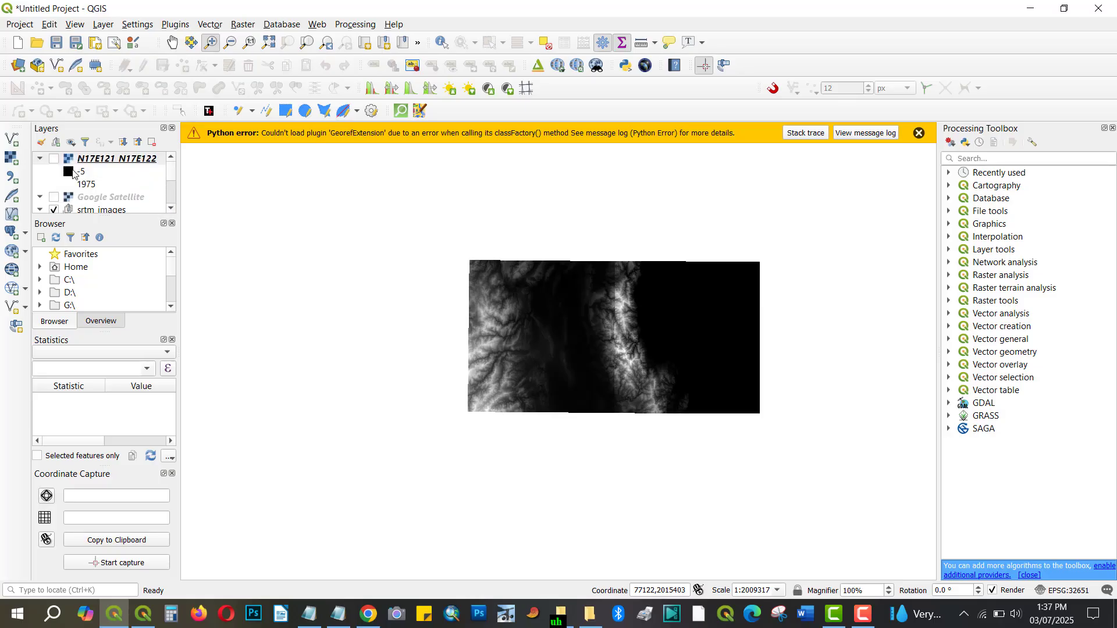
scroll(73, 173, "down", 1)
scroll(73, 174, "up", 1)
scroll(73, 173, "down", 1)
scroll(61, 165, "up", 1)
left_click(39, 158)
scroll(73, 194, "down", 1)
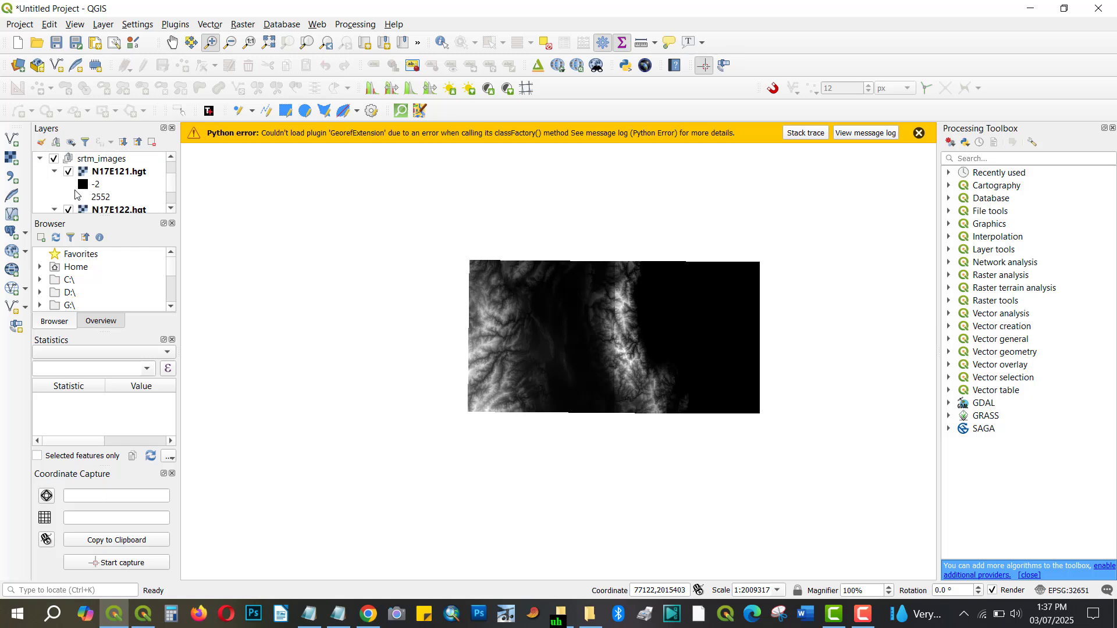
scroll(96, 198, "down", 1)
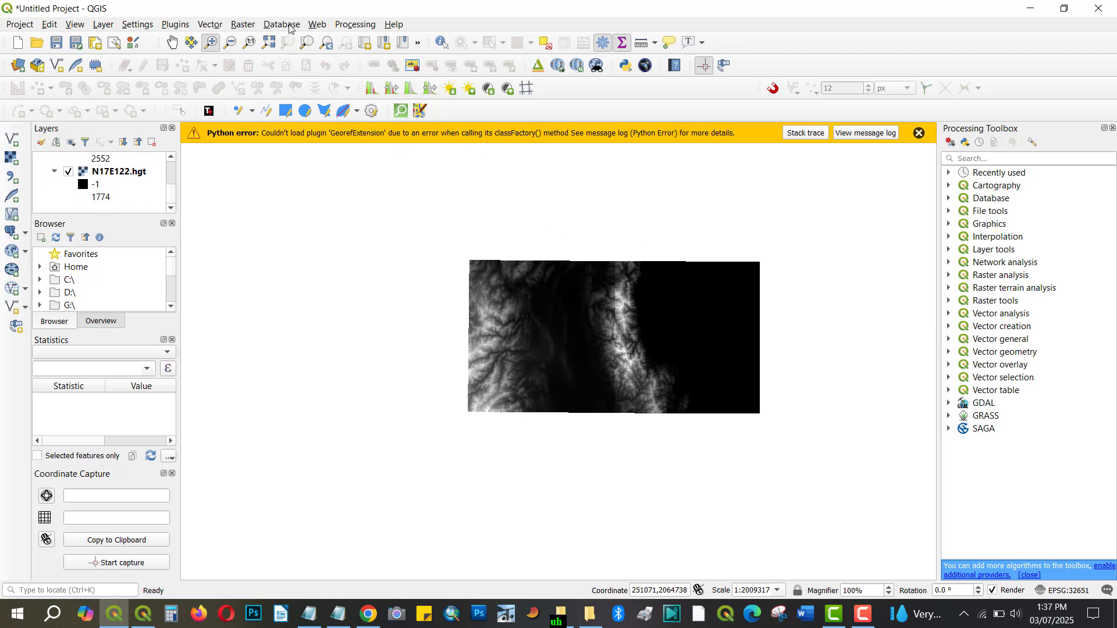
Step: Start Build Virtual Raster with N17E121.hgt and N17E122.hgt as the input layers
left_click(239, 24)
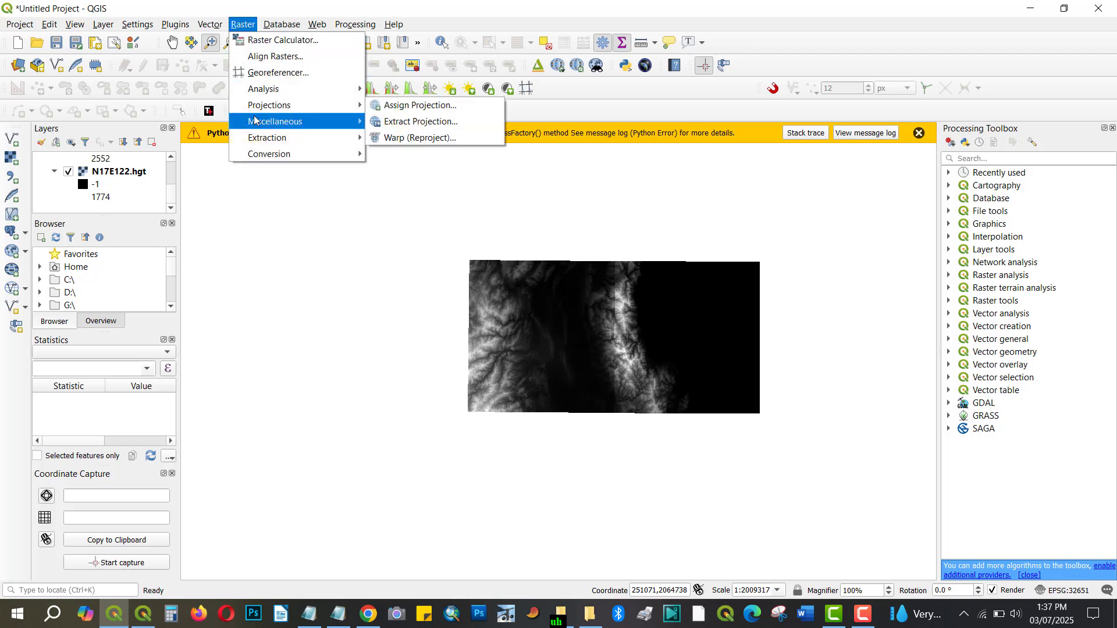
mouse_move(261, 121)
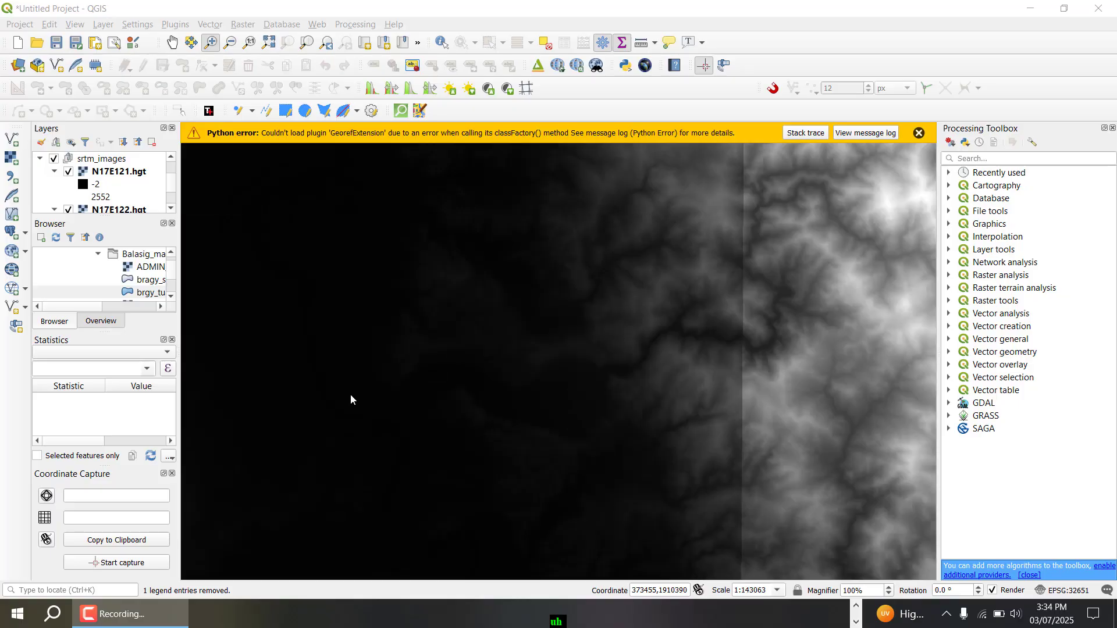
scroll(350, 399, "down", 3)
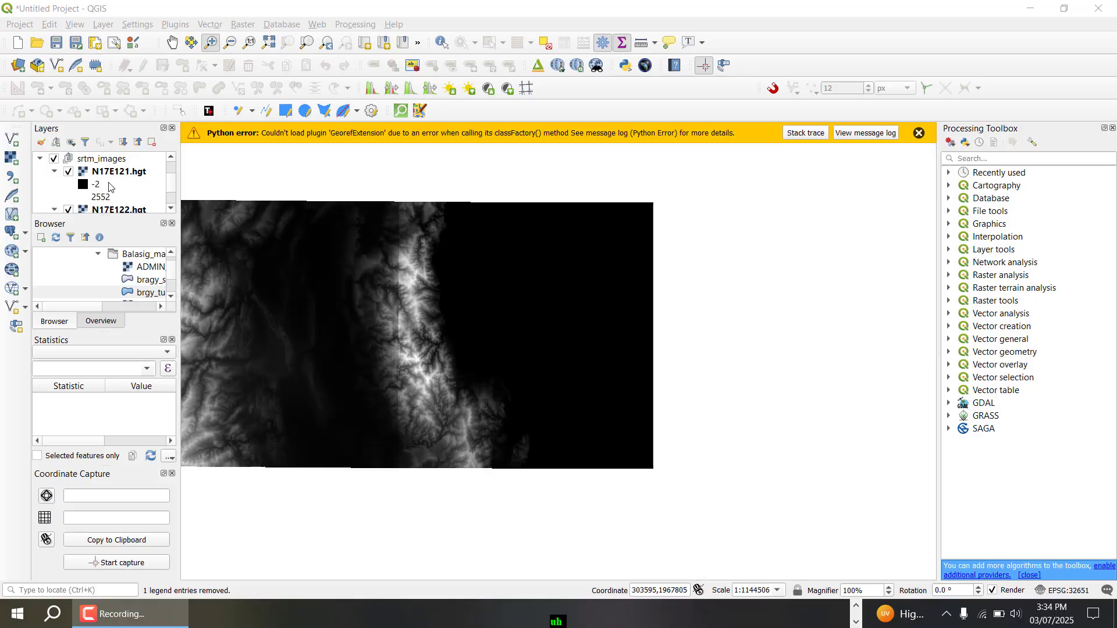
left_click(243, 24)
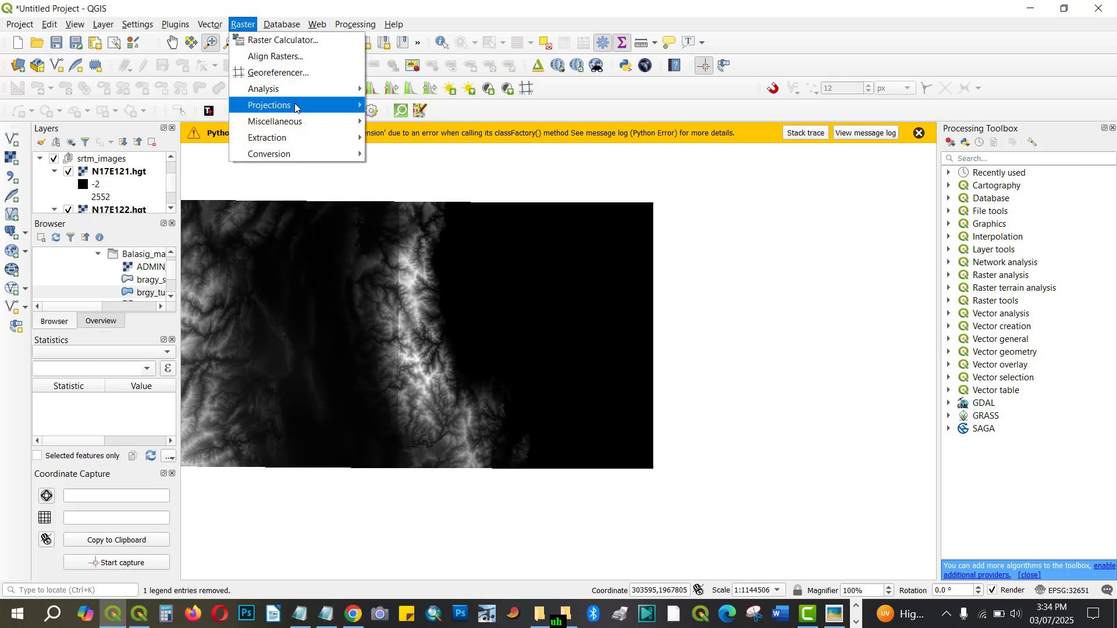
mouse_move(299, 119)
left_click(383, 121)
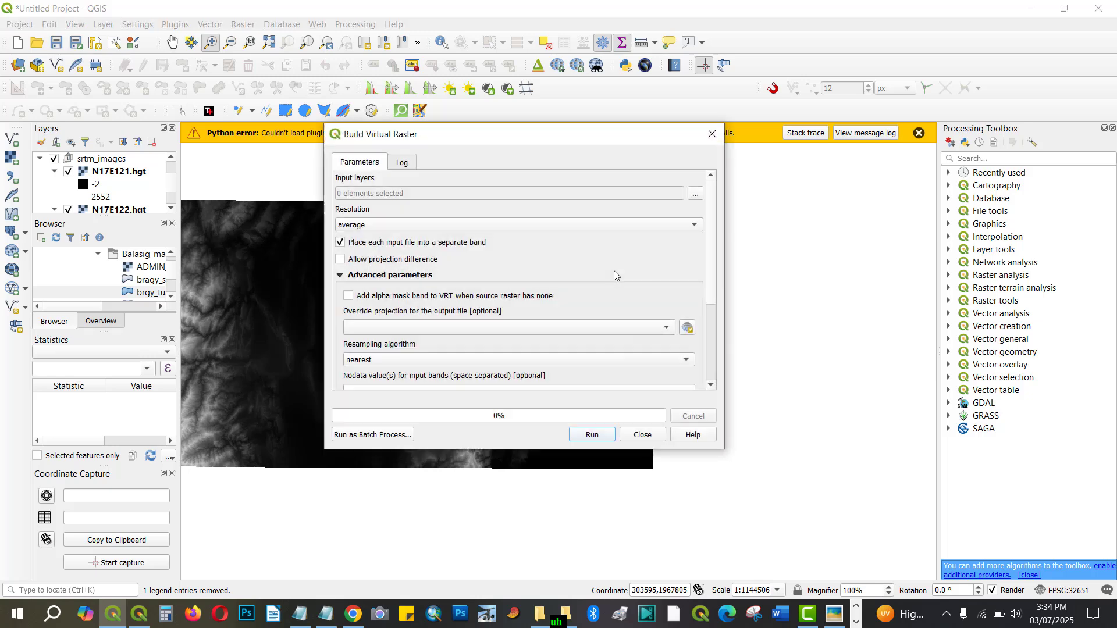
left_click(701, 195)
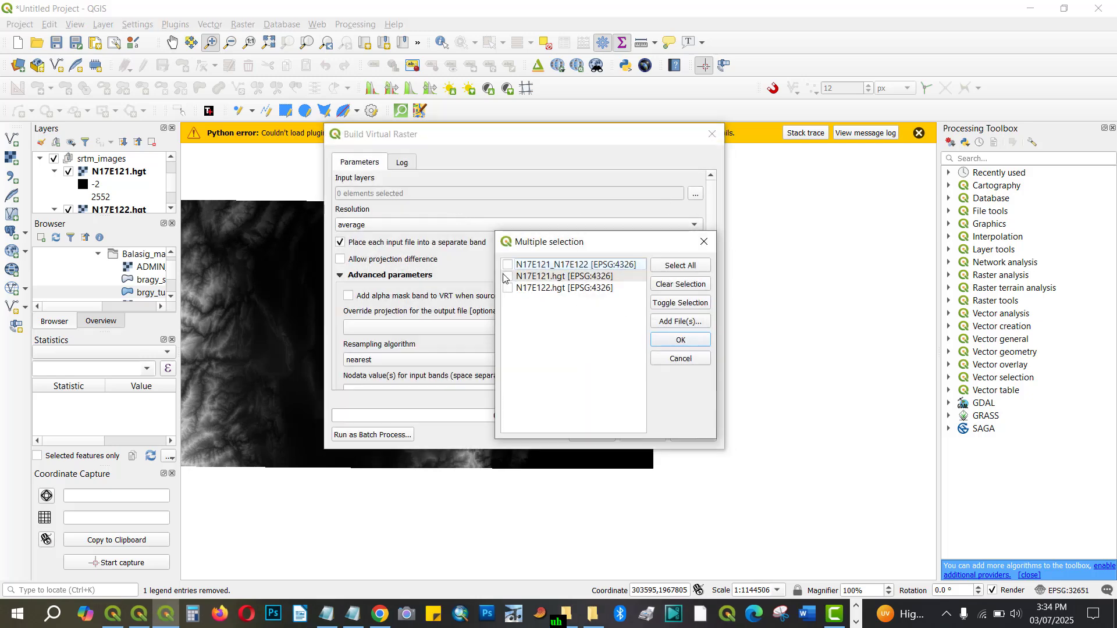
left_click(508, 277)
left_click(507, 289)
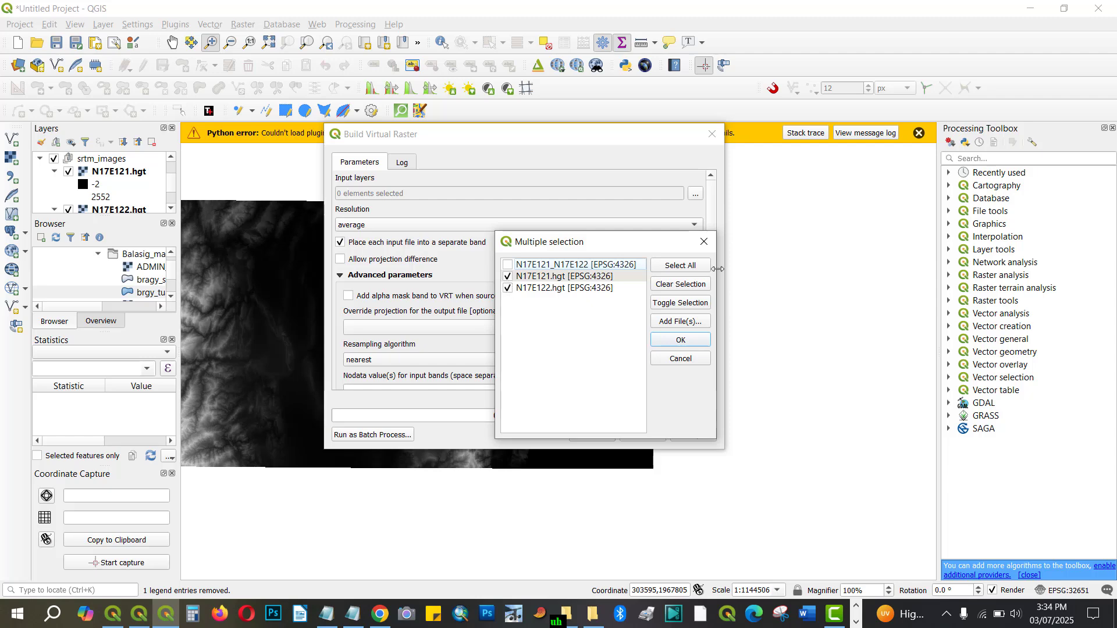
left_click(675, 343)
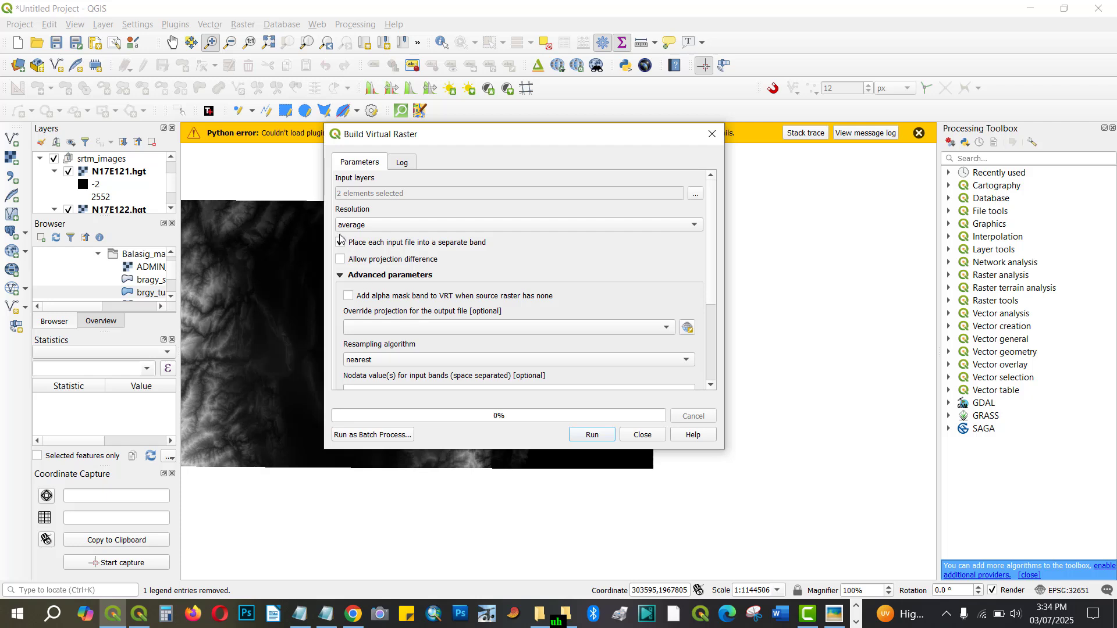
Step: Set the virtual raster's resolution to highest and turn off placing each input file into a separate band
left_click(367, 226)
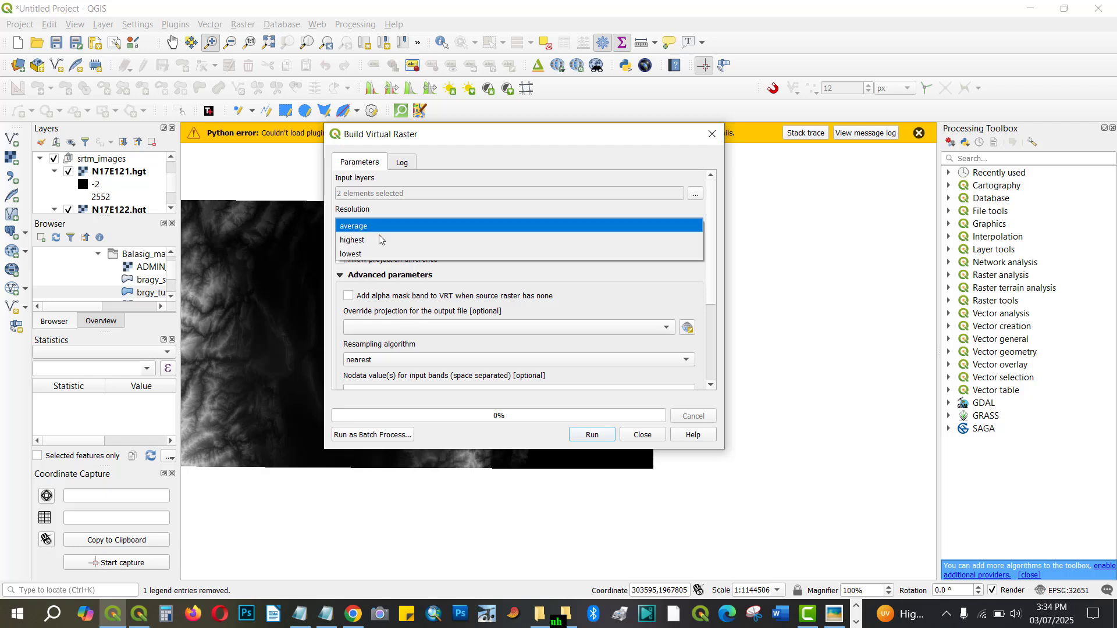
left_click(380, 240)
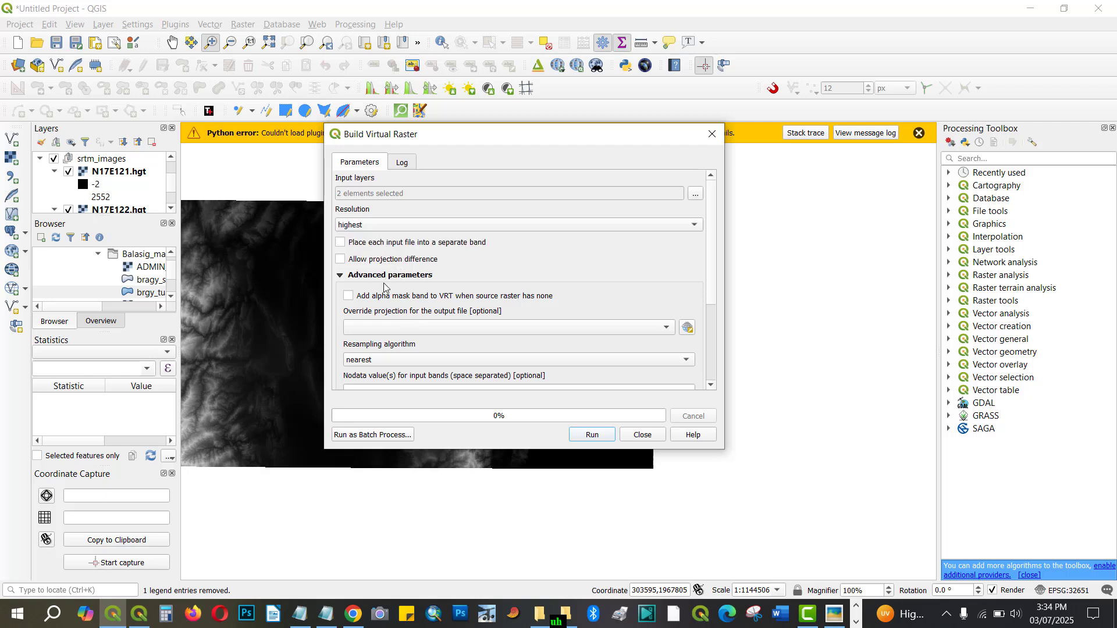
left_click_drag(711, 263, 720, 342)
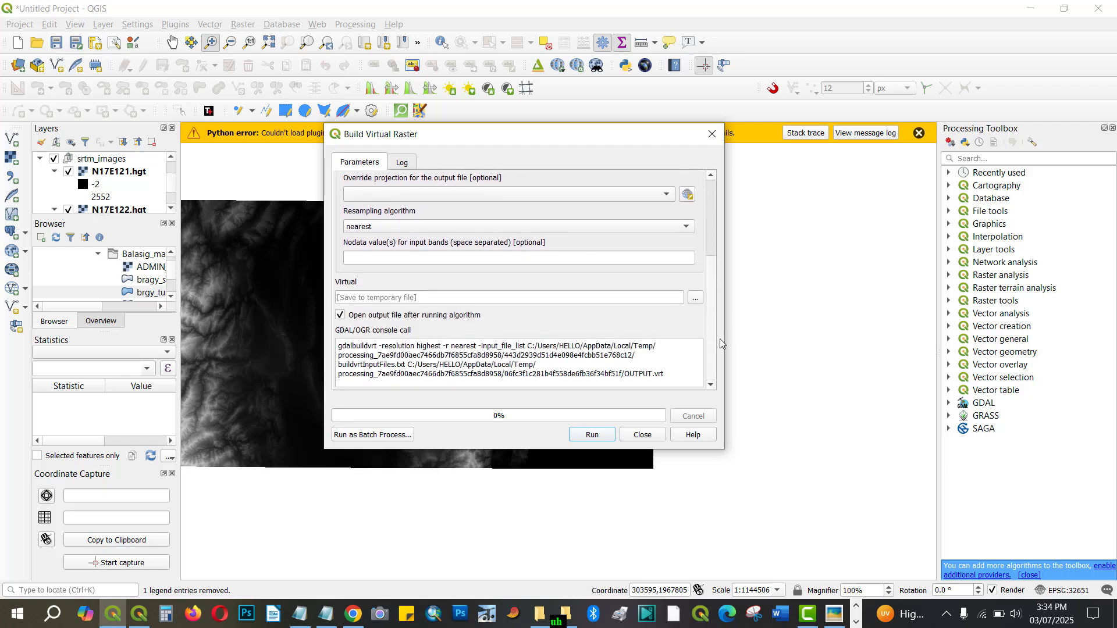
Step: Set the virtual raster's output file to DEM_merged in the folder "Download DEM using STRM"
left_click(694, 298)
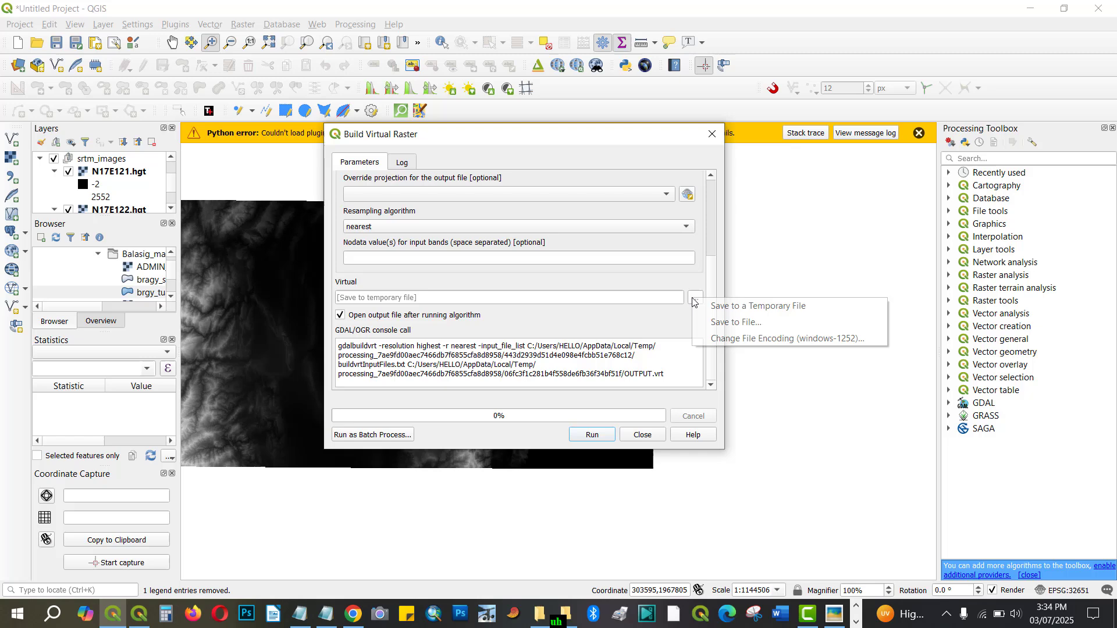
left_click(720, 325)
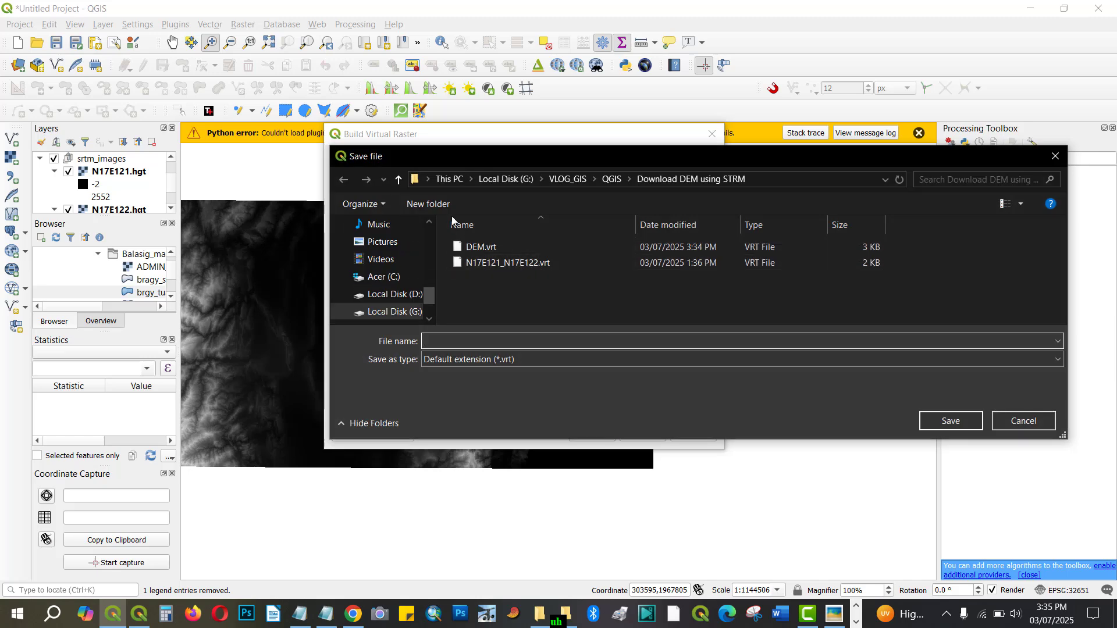
left_click(504, 340)
type("DE")
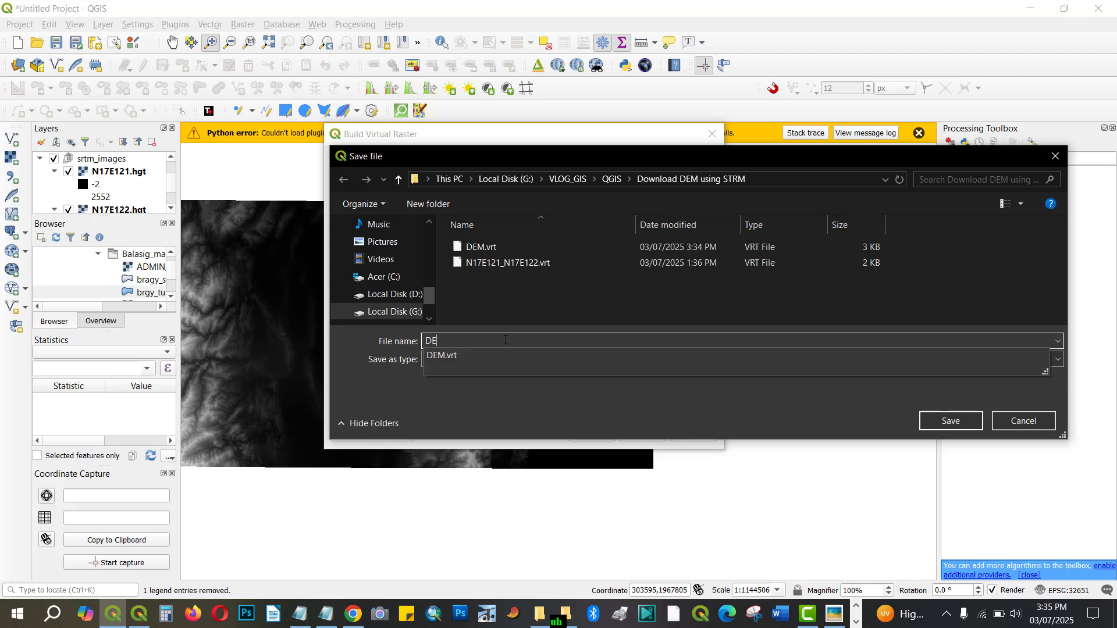
type("M")
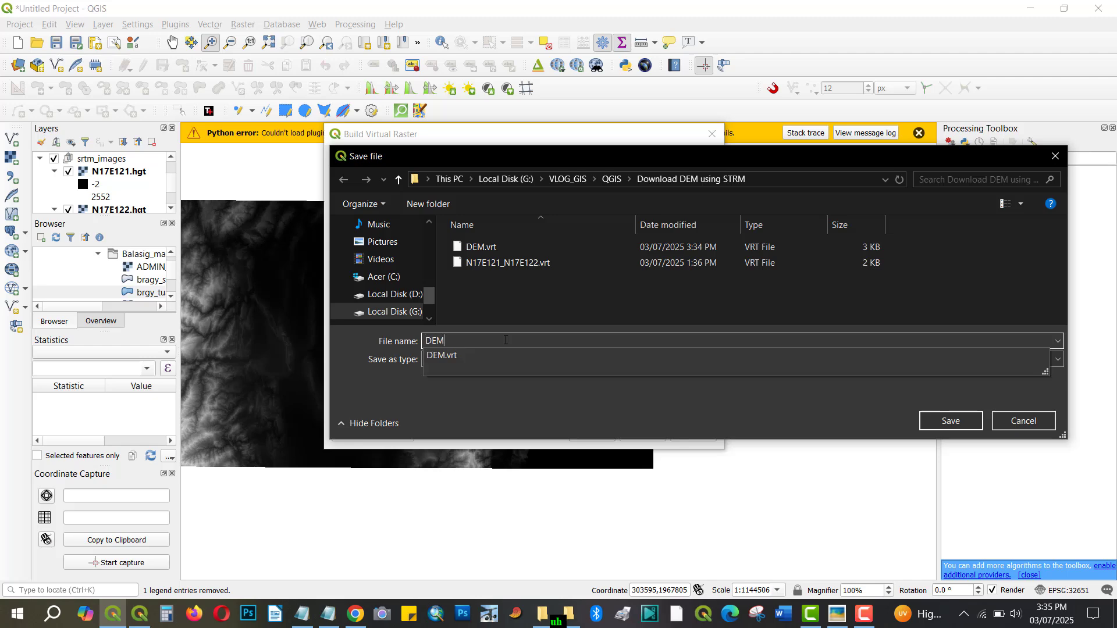
type("_")
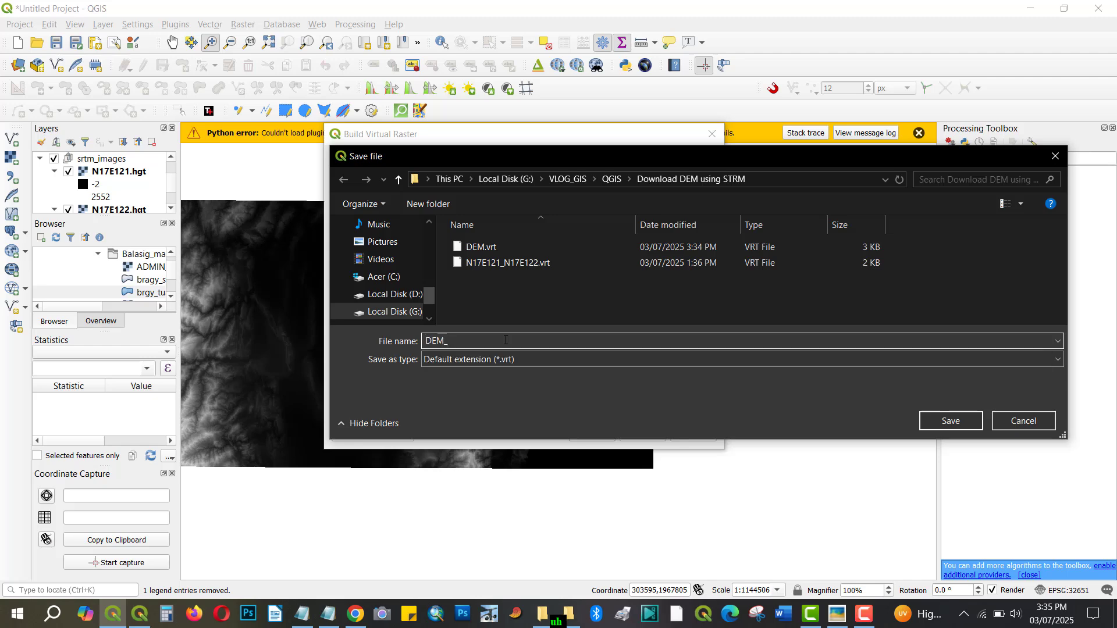
type("merged")
left_click(948, 422)
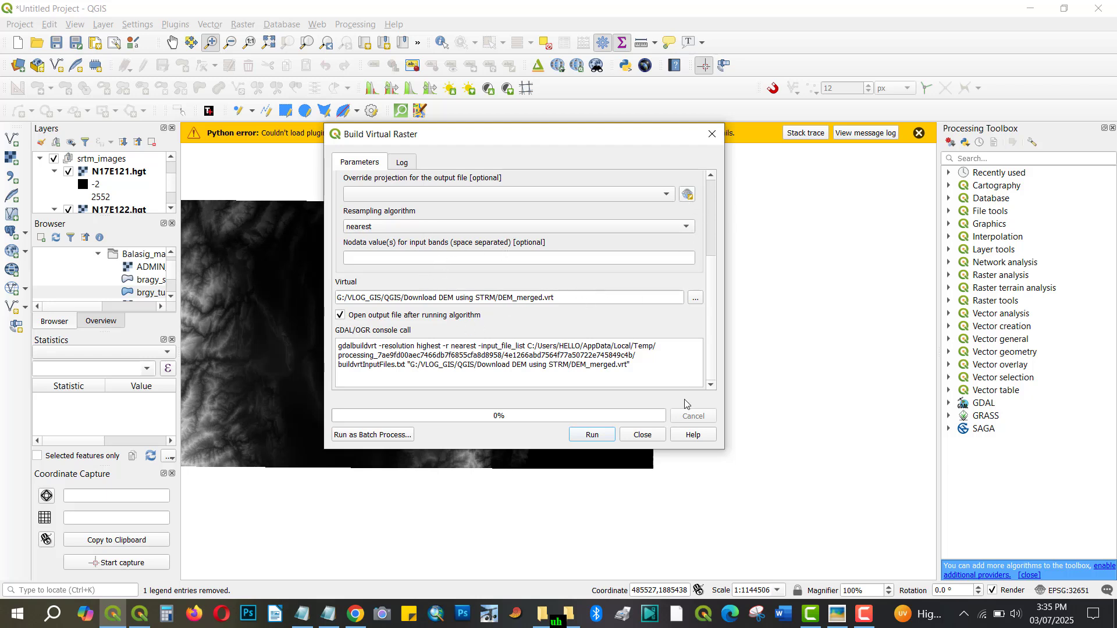
Step: Save the virtual raster output as DEM_Mosaic in "Download DEM using STRM" and run the algorithm
left_click(695, 298)
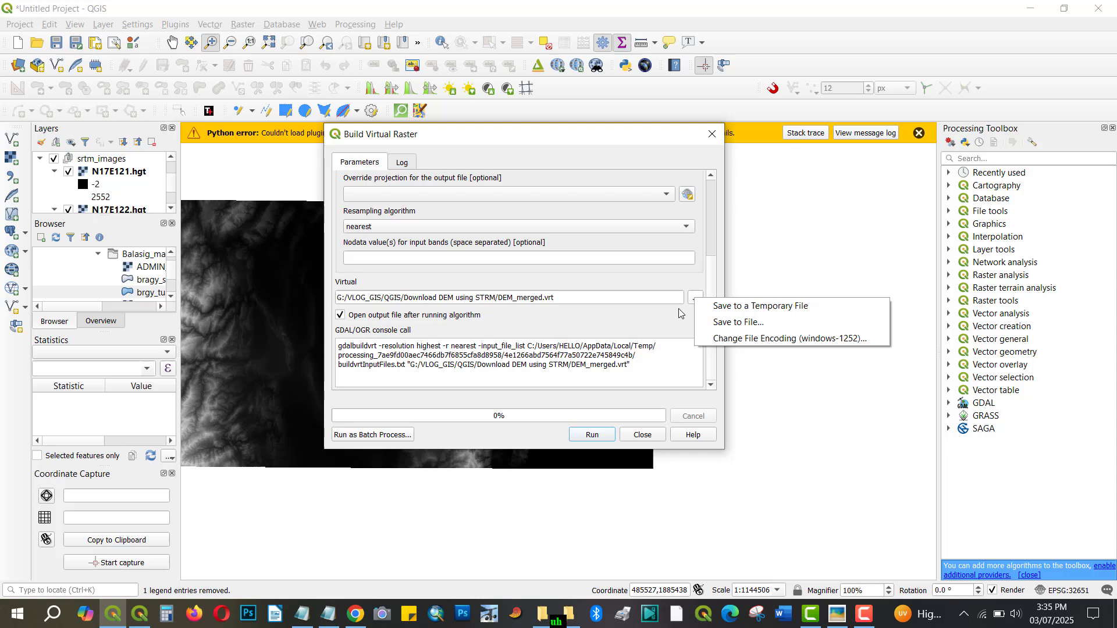
left_click(728, 324)
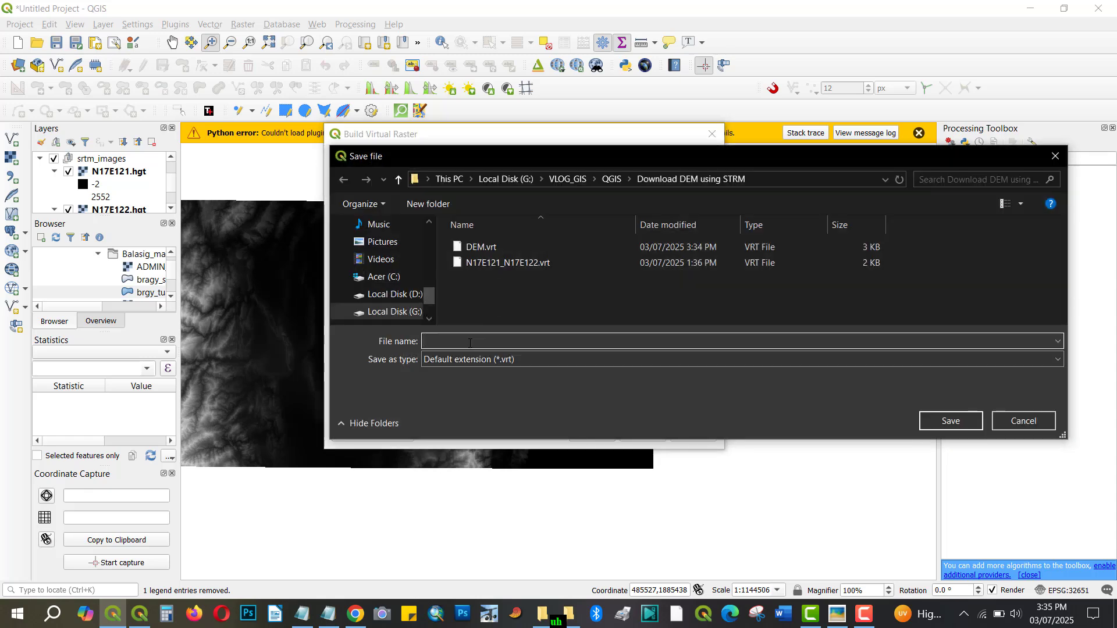
type("DEM")
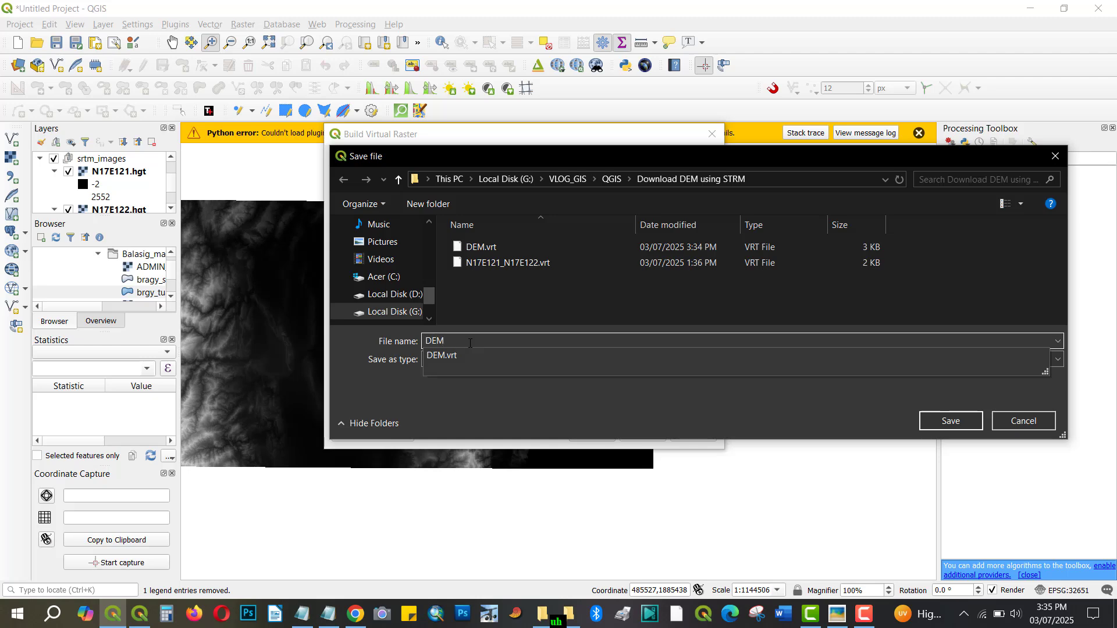
type("_Mosai")
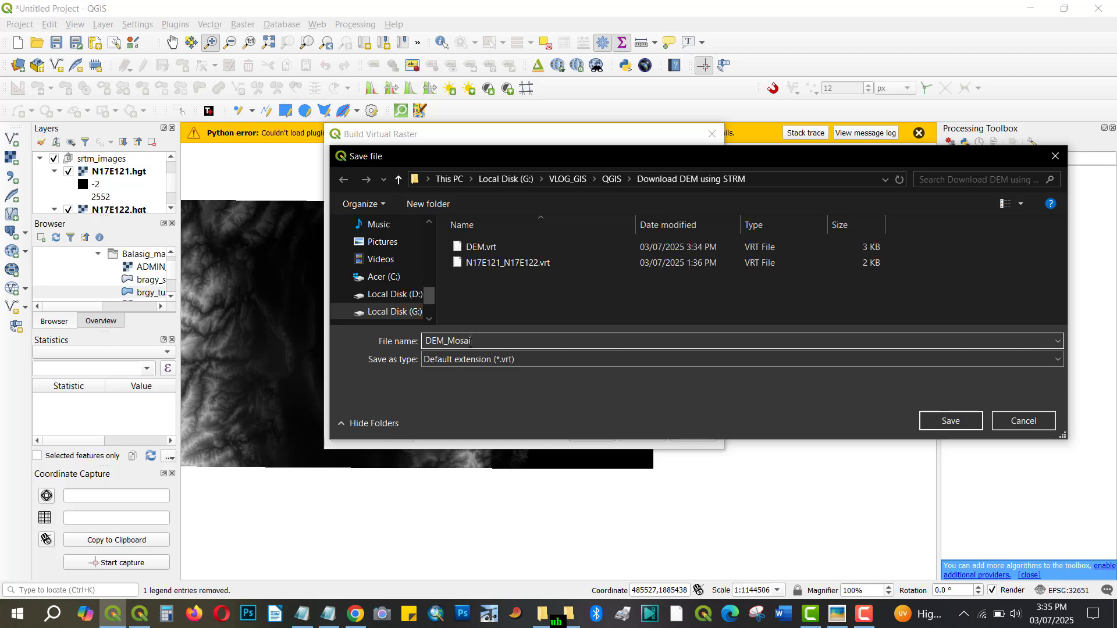
type("c")
left_click(952, 421)
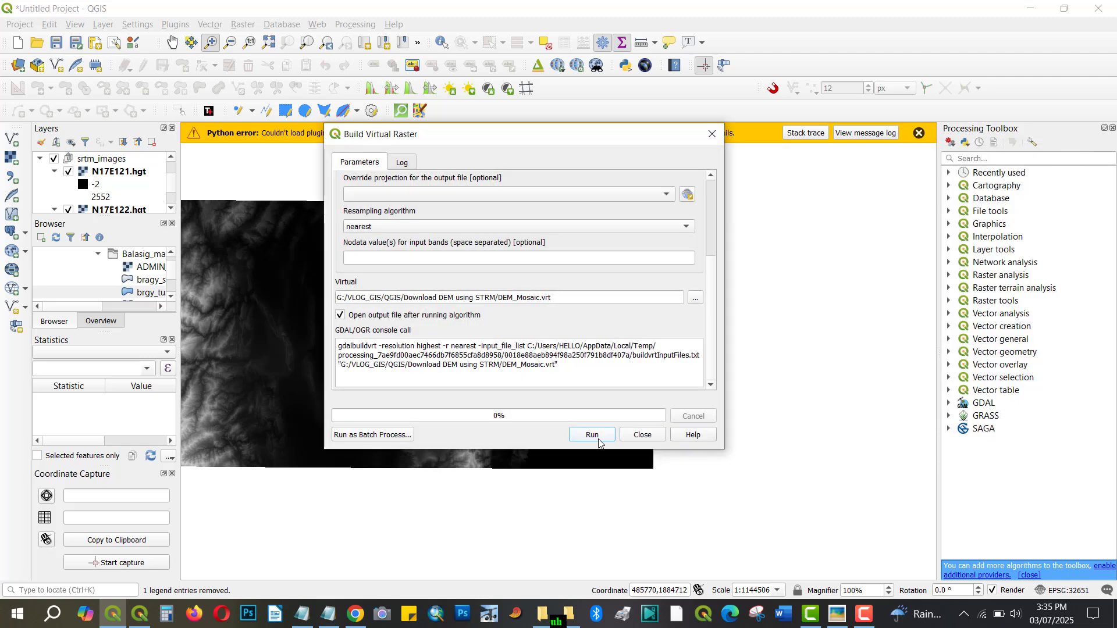
left_click(592, 436)
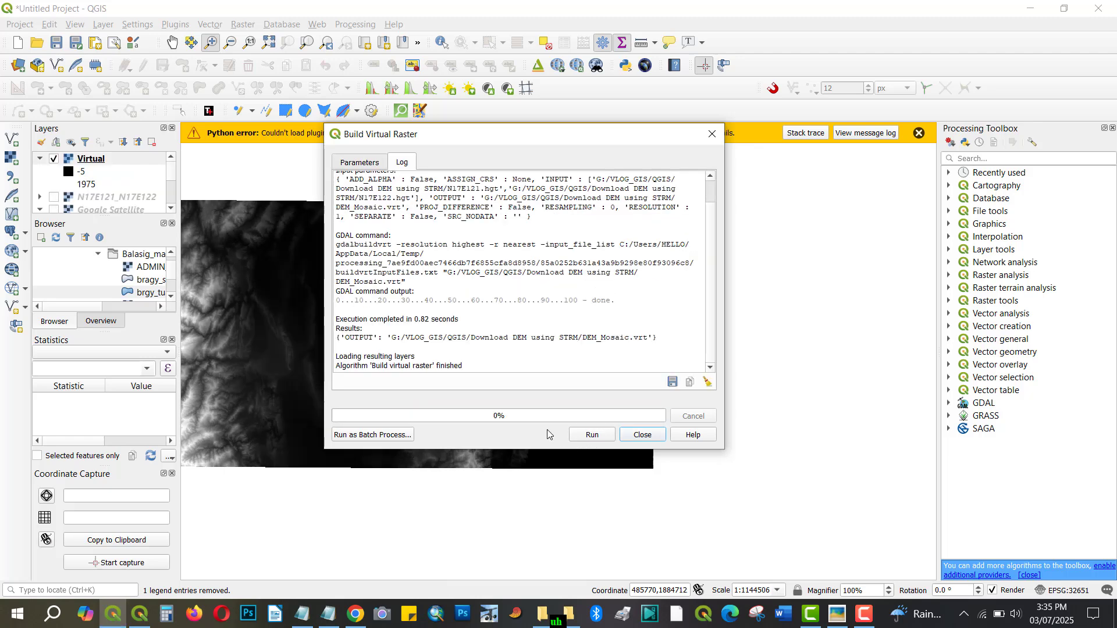
Step: Close the Build Virtual Raster dialog, then hide and collapse the srtm_images layer group
left_click(641, 435)
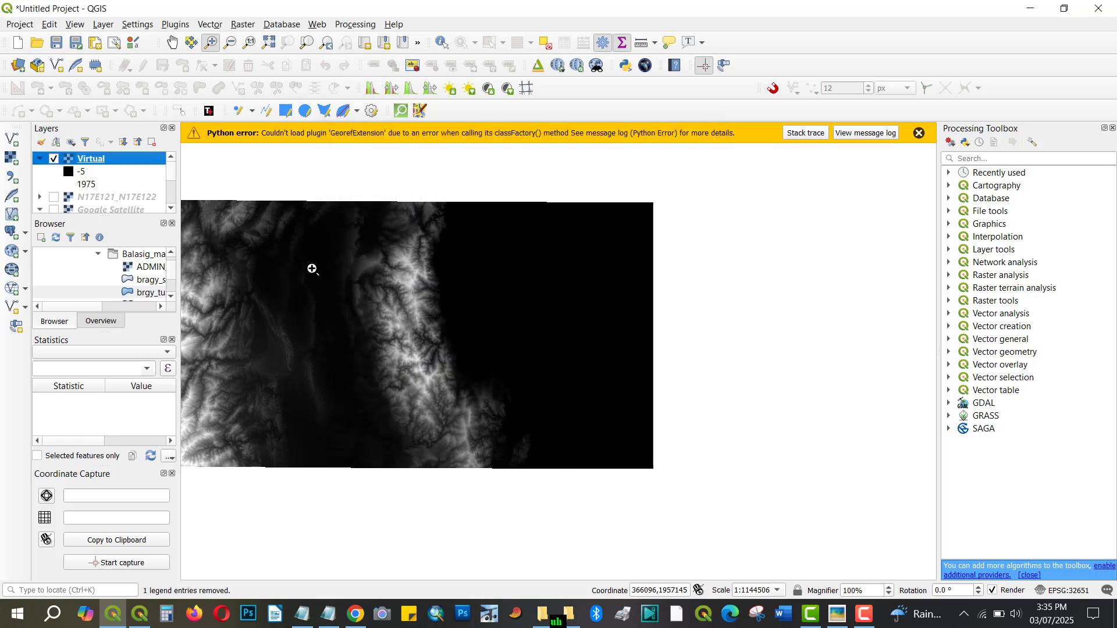
scroll(51, 207, "down", 2)
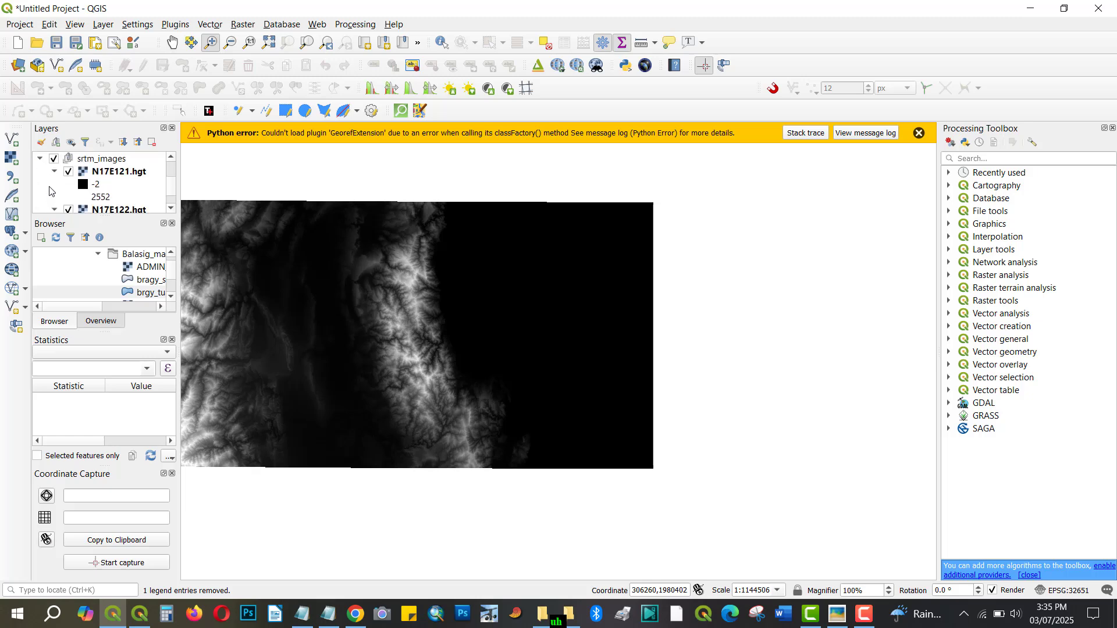
left_click(55, 160)
scroll(56, 175, "down", 1)
scroll(54, 184, "up", 2)
scroll(55, 189, "up", 3)
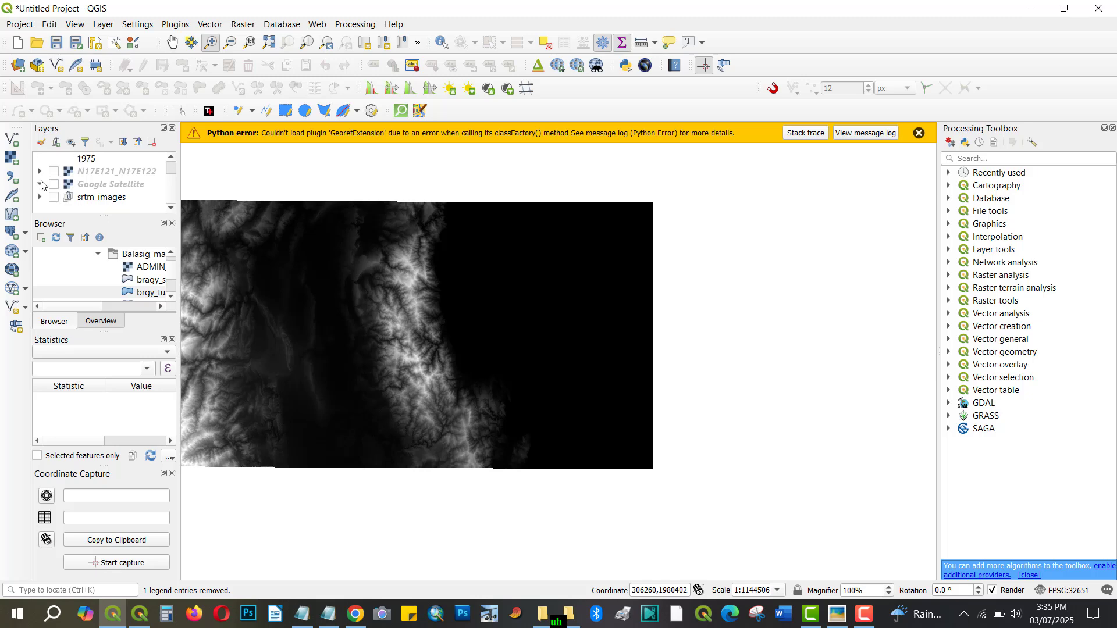
Step: Switch the Virtual layer off and back on to inspect the whole merged mosaic on the map
left_click(54, 159)
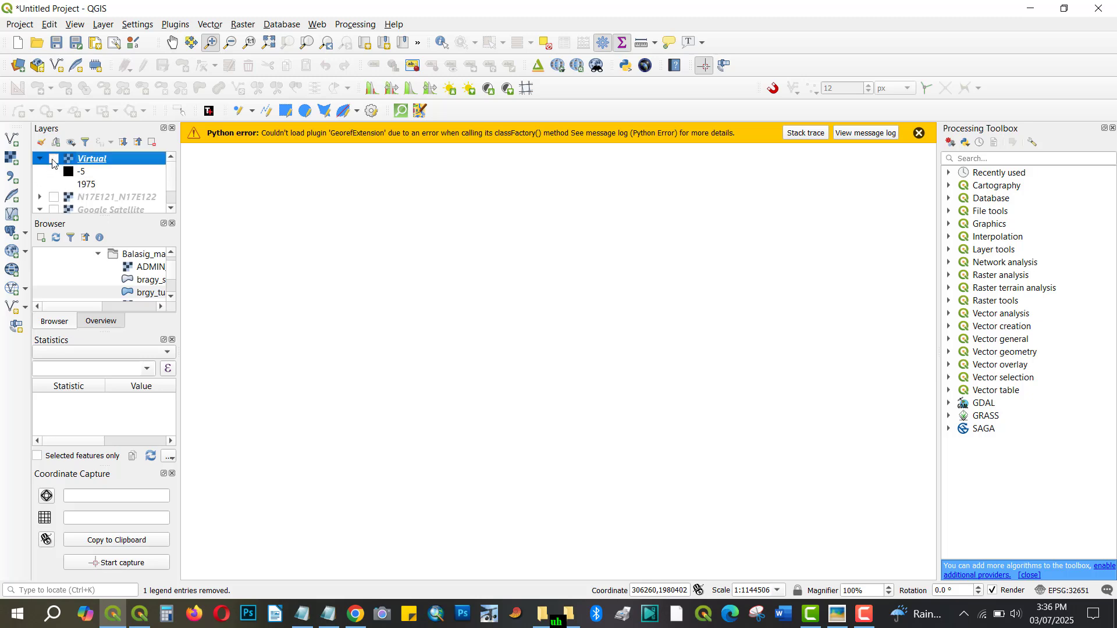
left_click(54, 159)
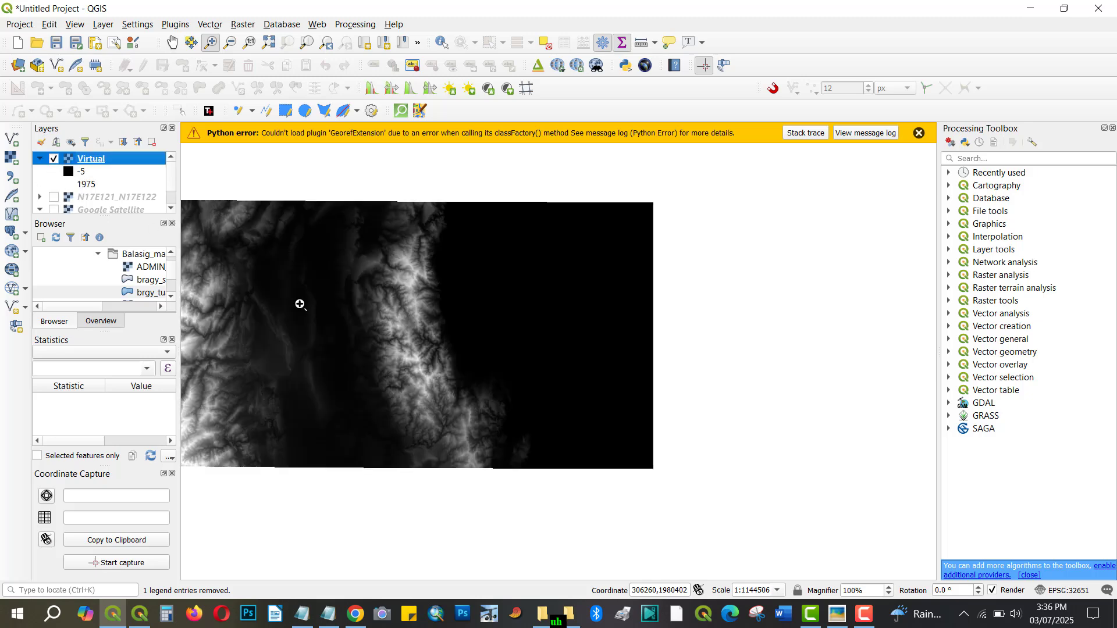
left_click(172, 41)
left_click_drag(400, 405, 538, 406)
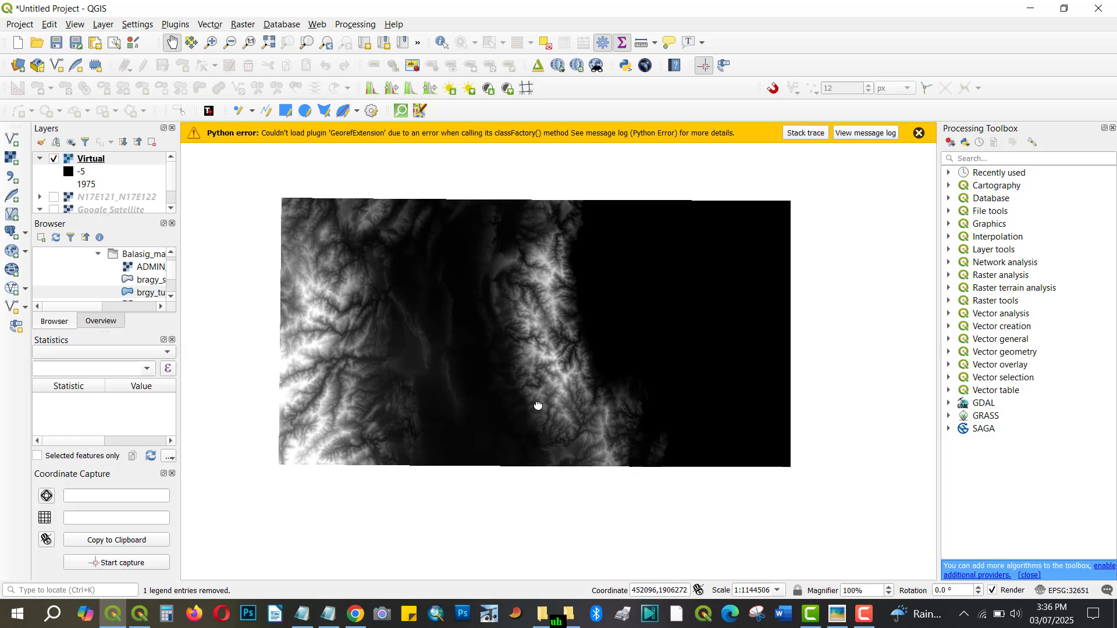
Step: Start Warp (Reproject) on the Virtual layer with EPSG:32651 - WGS 84 / UTM zone 51N as the target CRS
left_click(243, 24)
mouse_move(269, 108)
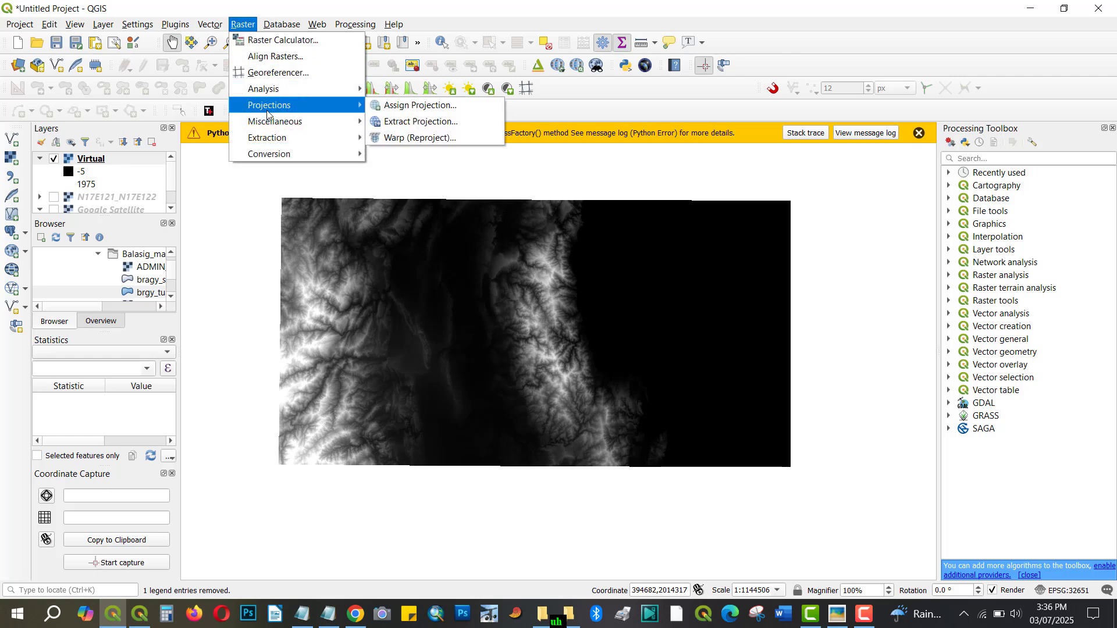
left_click(423, 137)
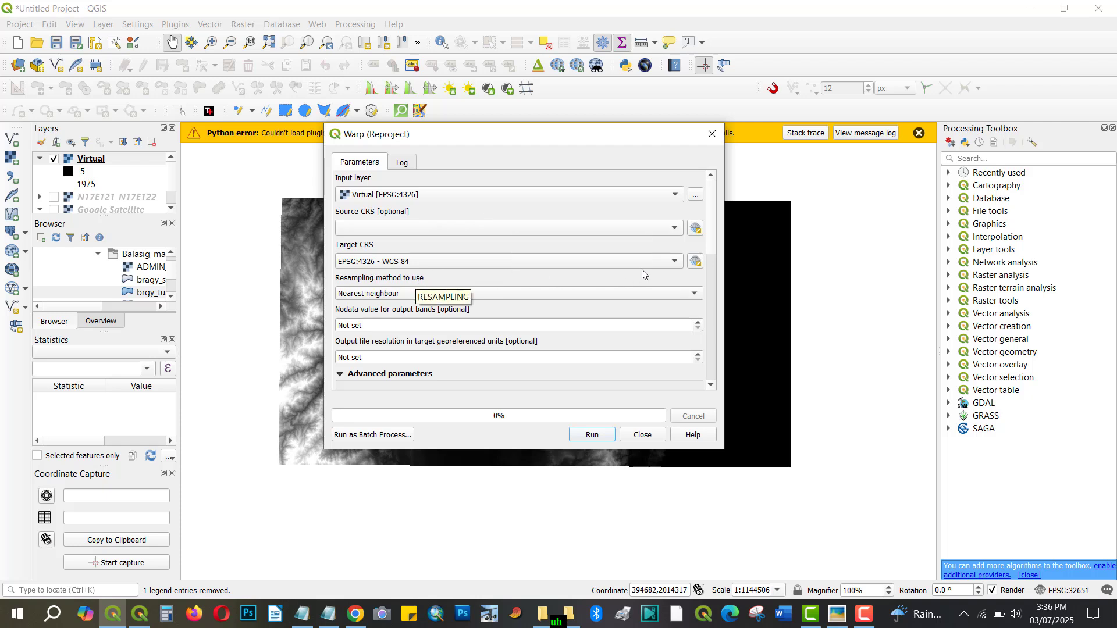
left_click(674, 261)
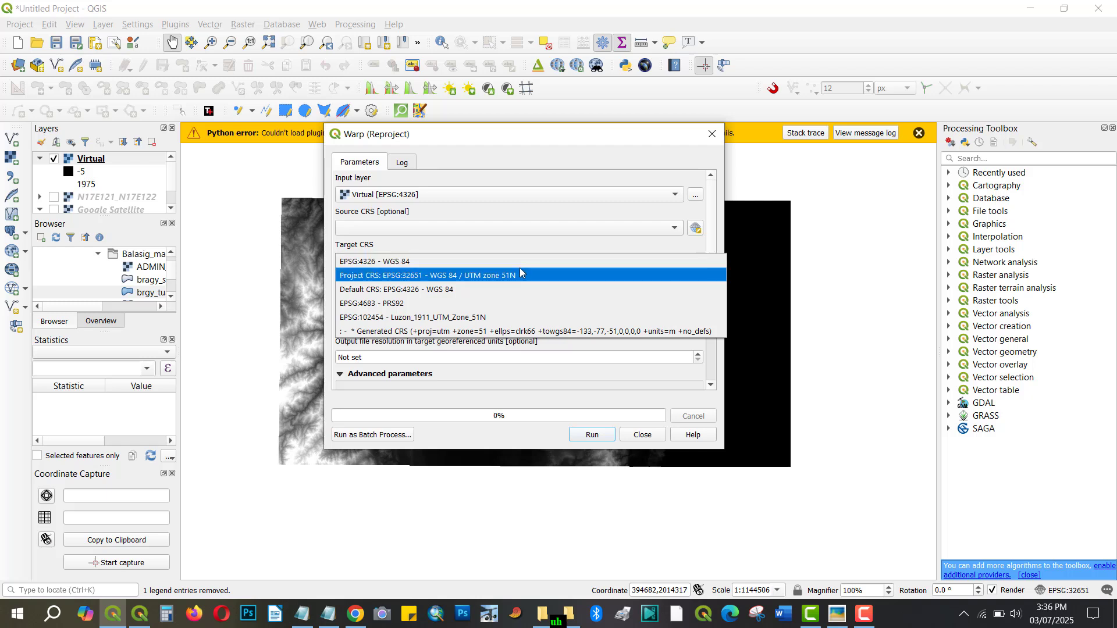
left_click(482, 275)
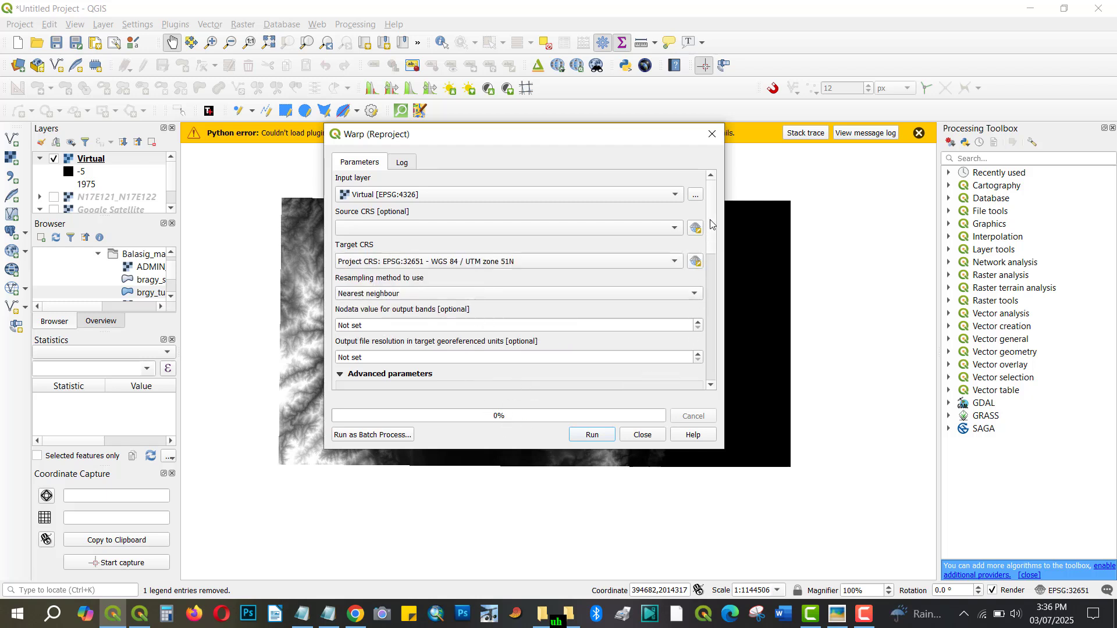
Step: Save the reprojected output as DEM_Mosaic_WGS51N.vrt in "Download DEM using STRM", run the algorithm and close its dialog
left_click_drag(713, 221, 730, 350)
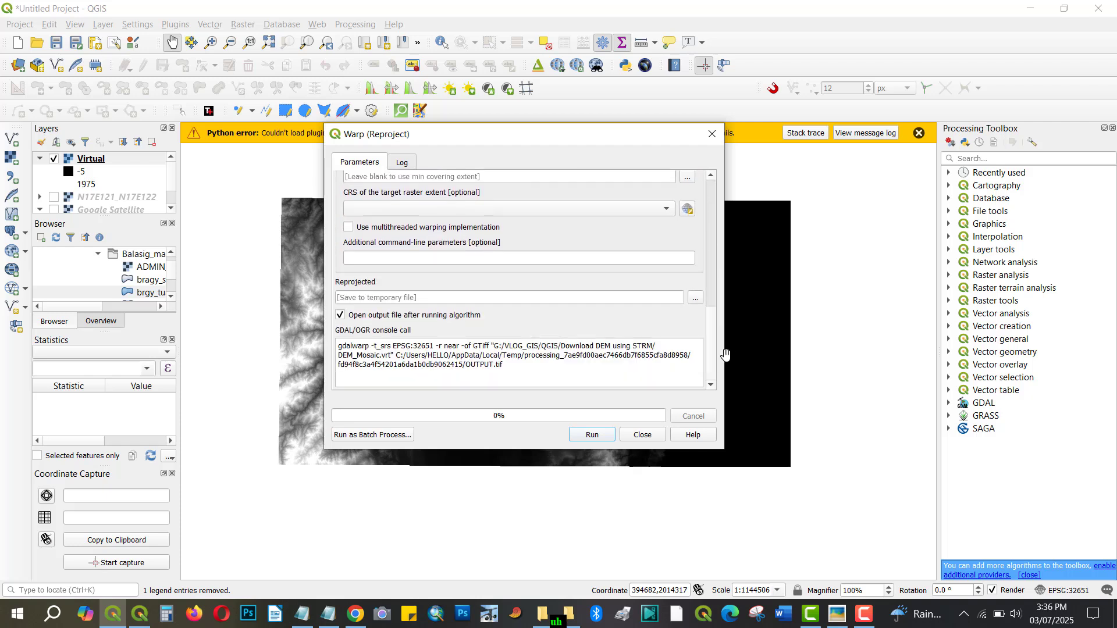
left_click(698, 299)
left_click(736, 319)
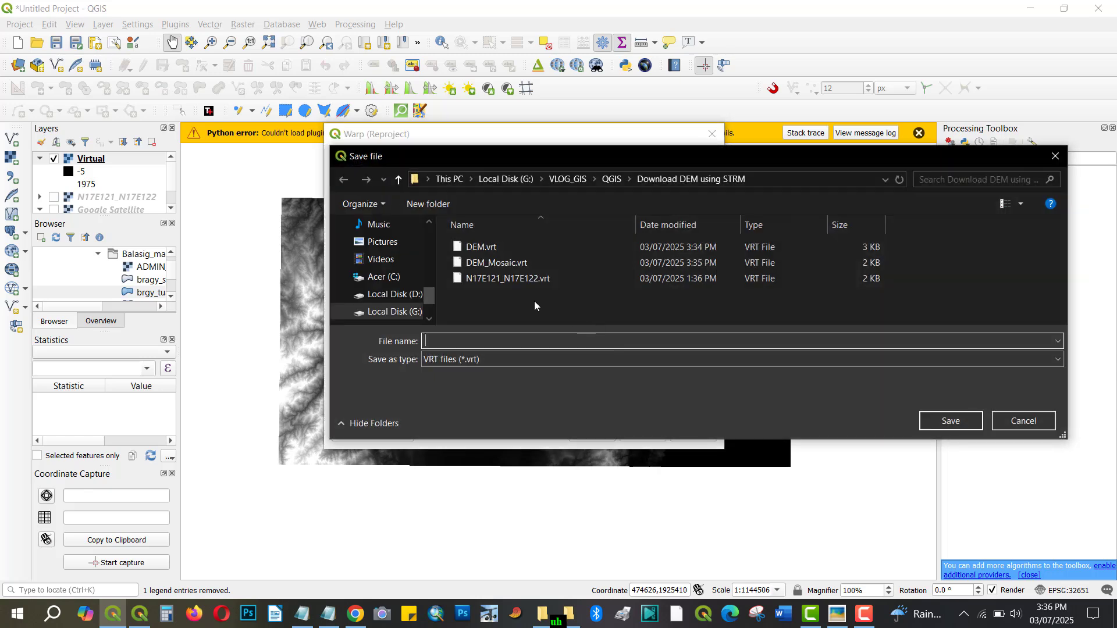
left_click(494, 262)
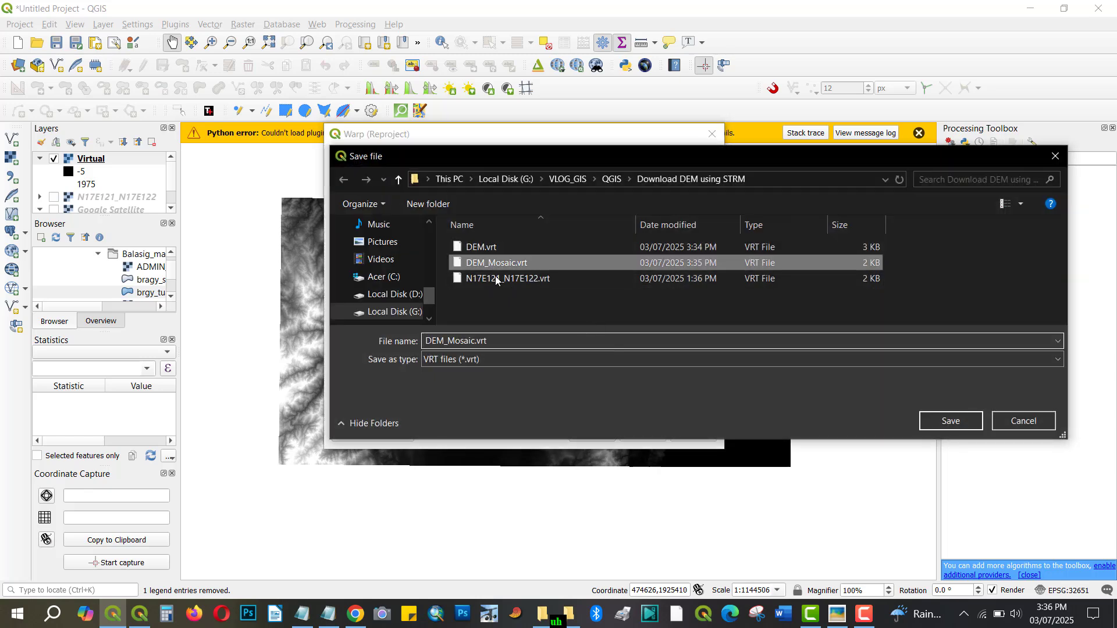
left_click(529, 333)
key("Left")
key("Left")
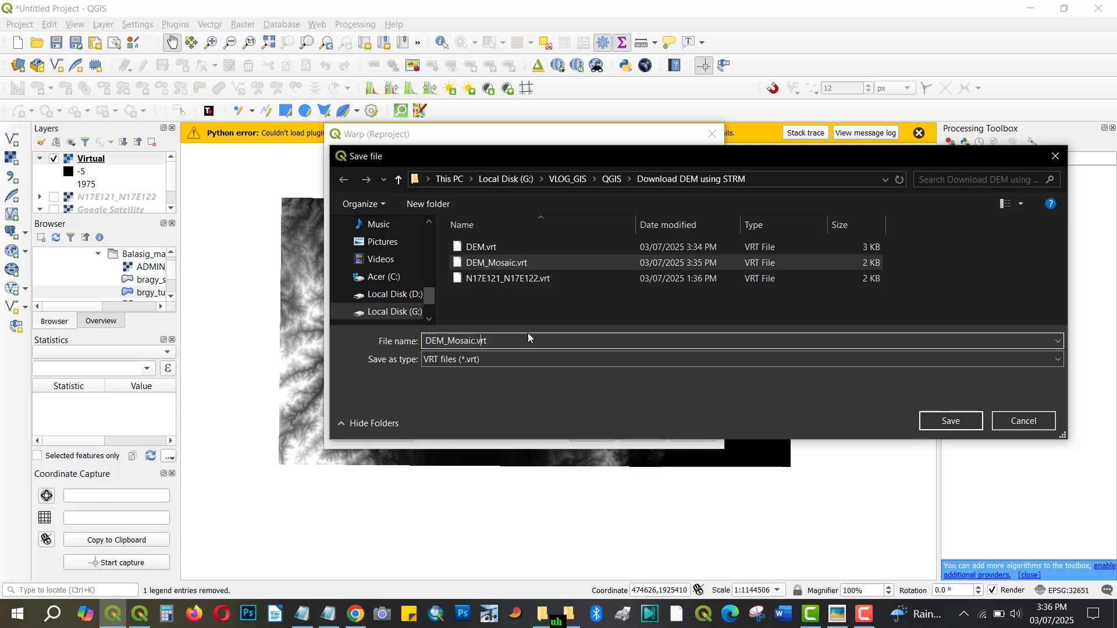
type("_")
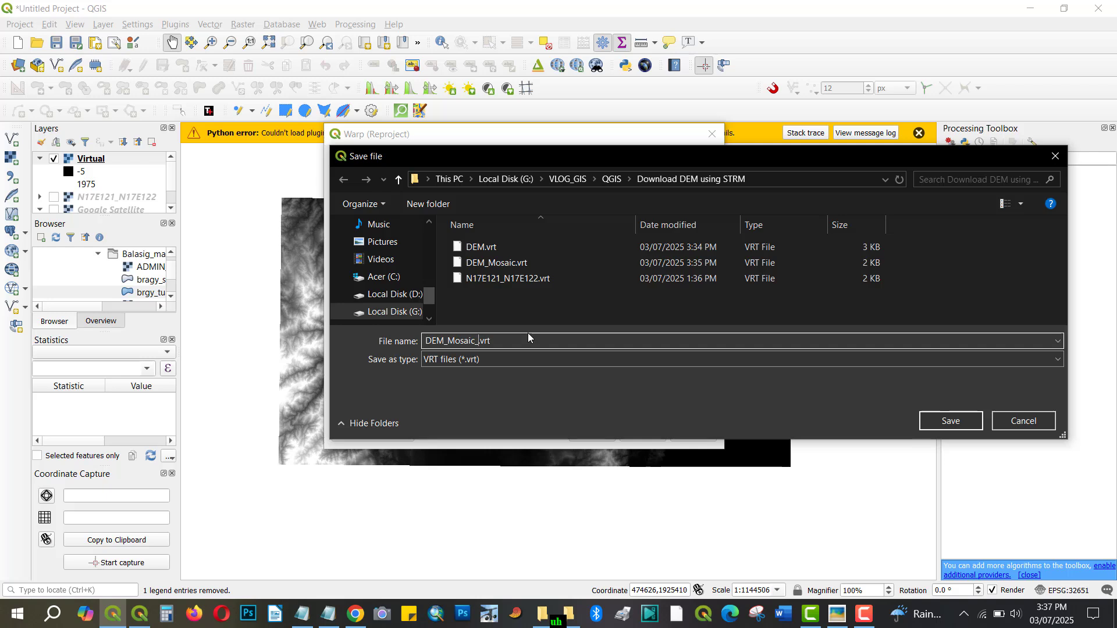
type("WGS51N")
left_click(951, 421)
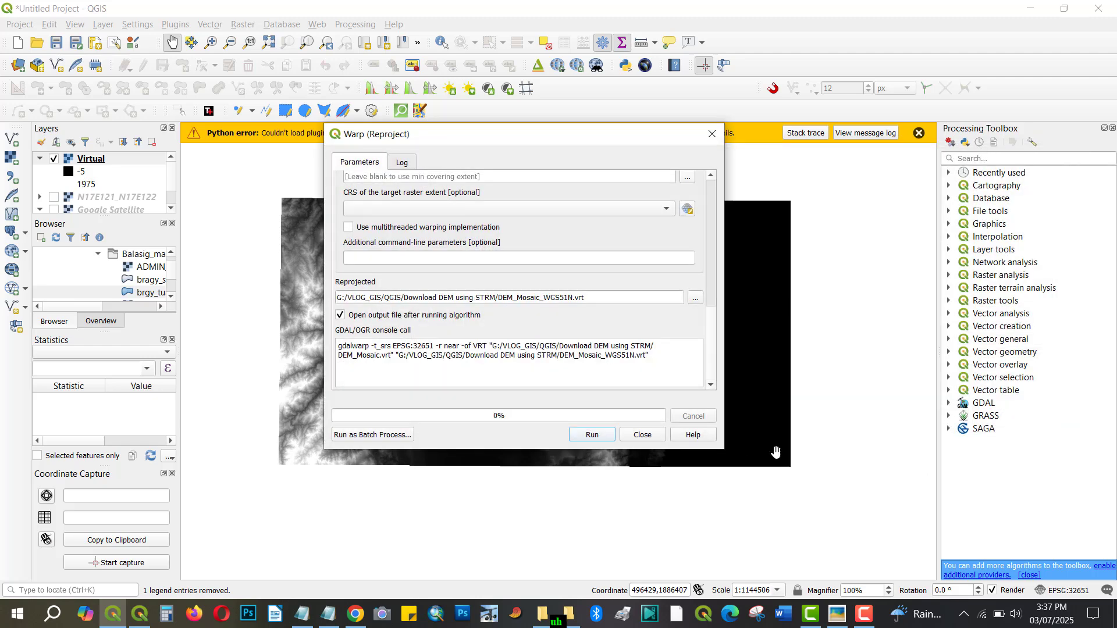
left_click(591, 436)
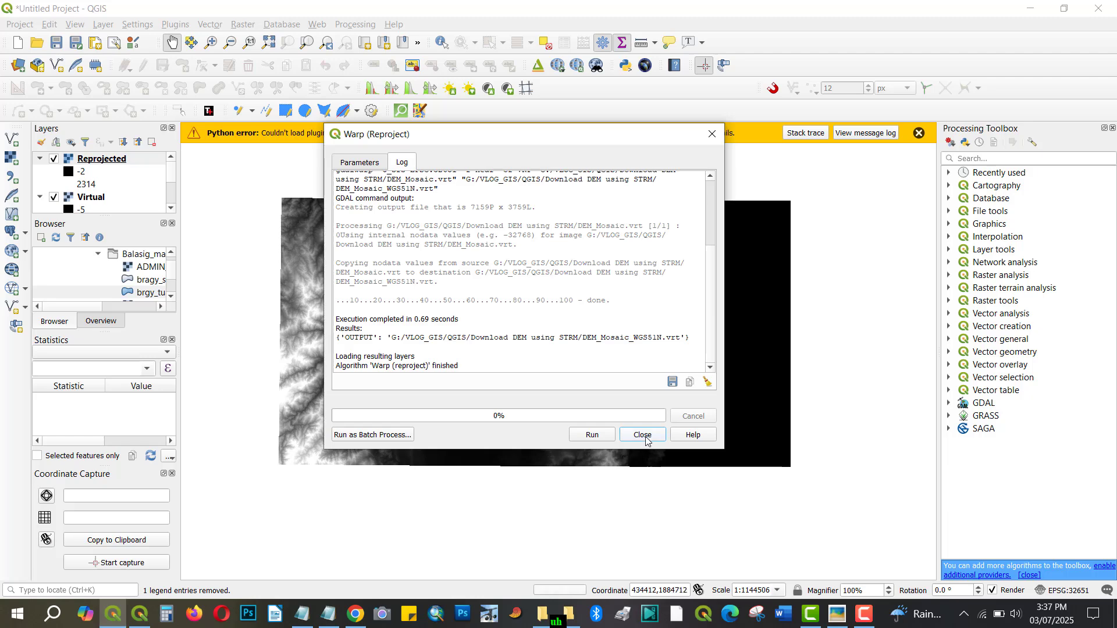
left_click(643, 435)
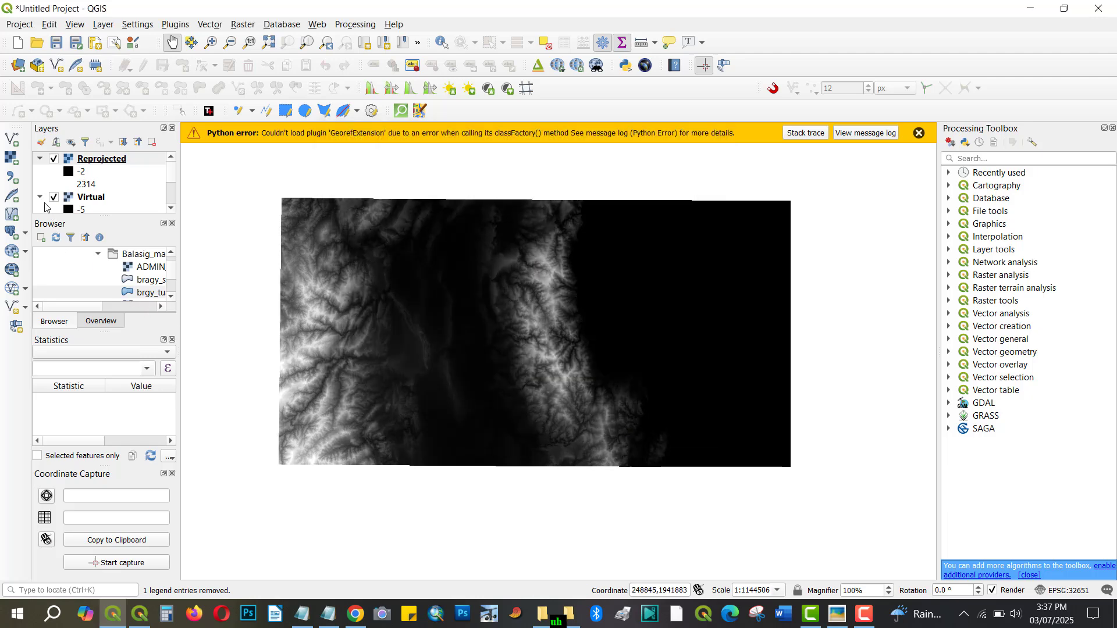
Step: Hide and collapse the Virtual layer, and show the Google Satellite basemap beneath the Reprojected DEM
left_click(53, 198)
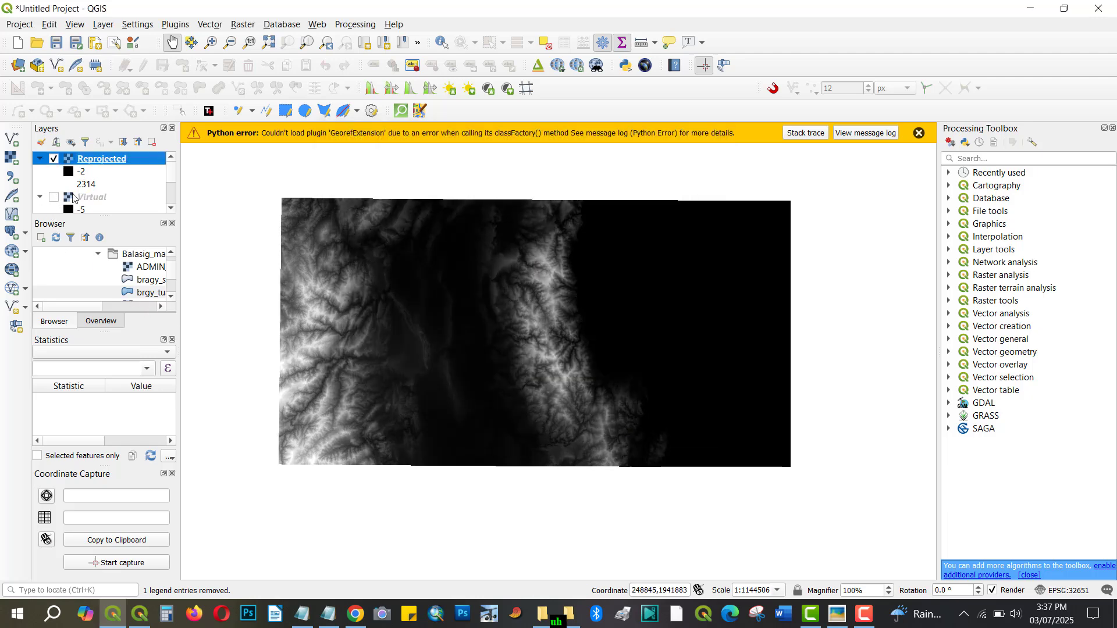
left_click(41, 198)
scroll(47, 198, "down", 1)
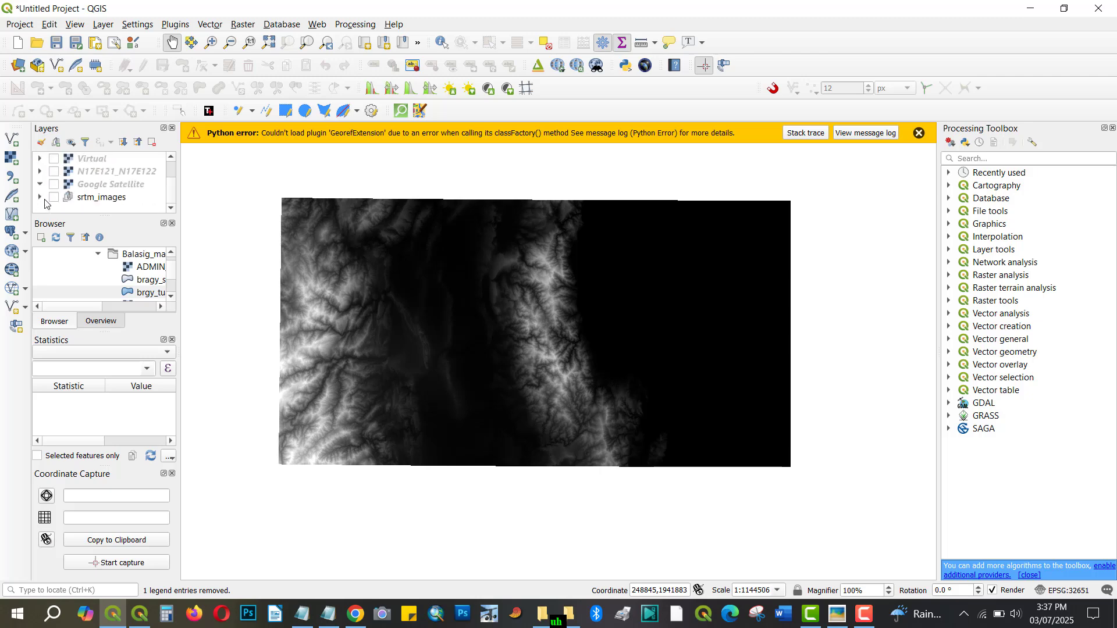
left_click(54, 185)
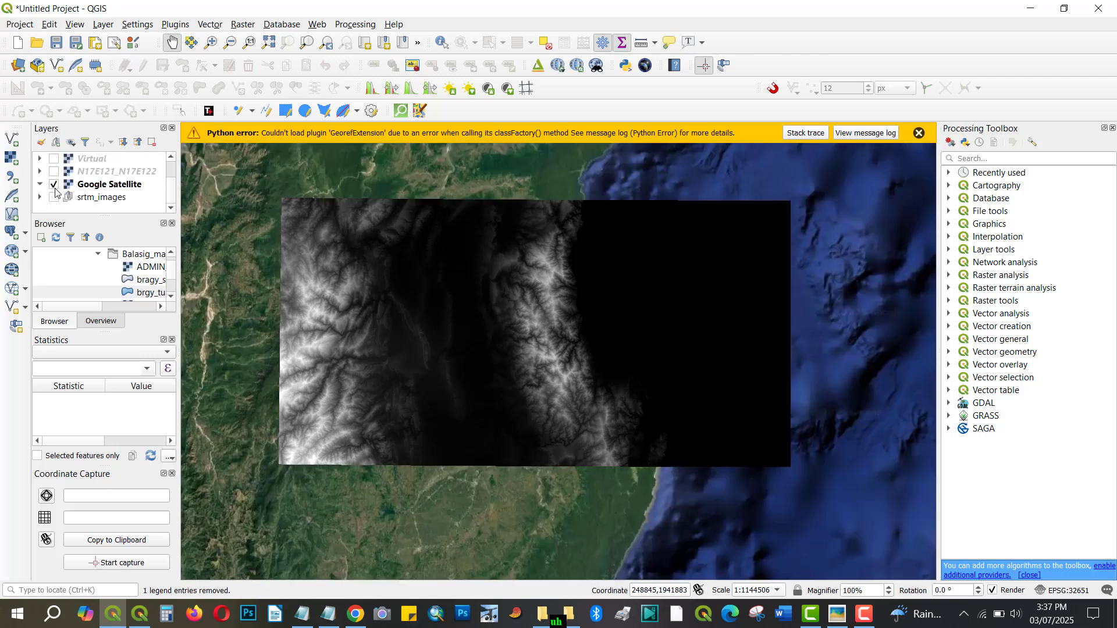
left_click_drag(405, 256, 499, 312)
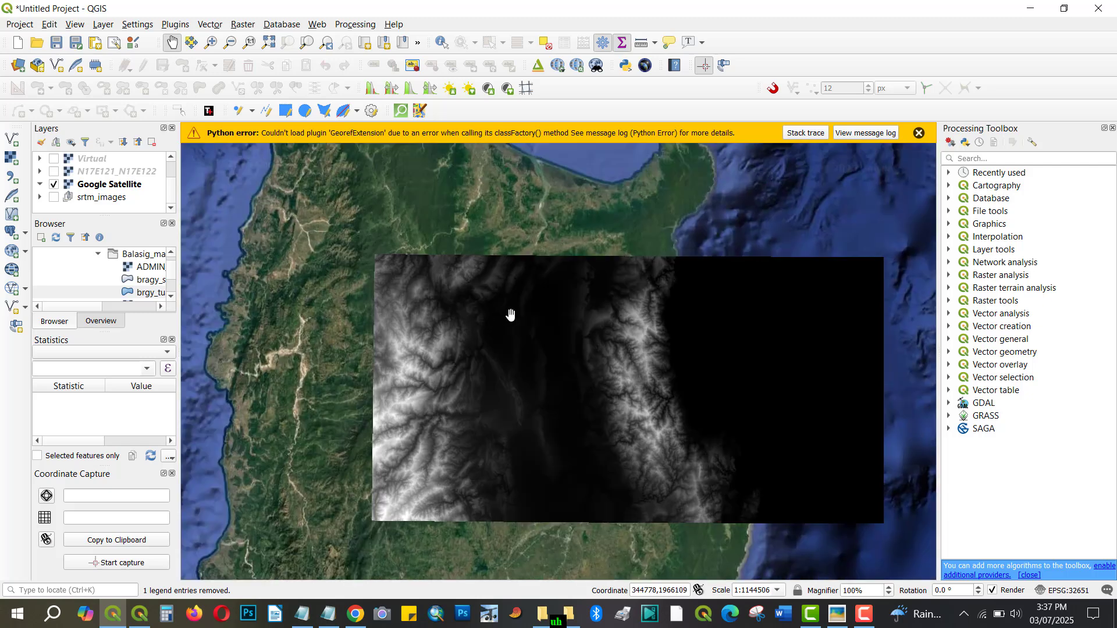